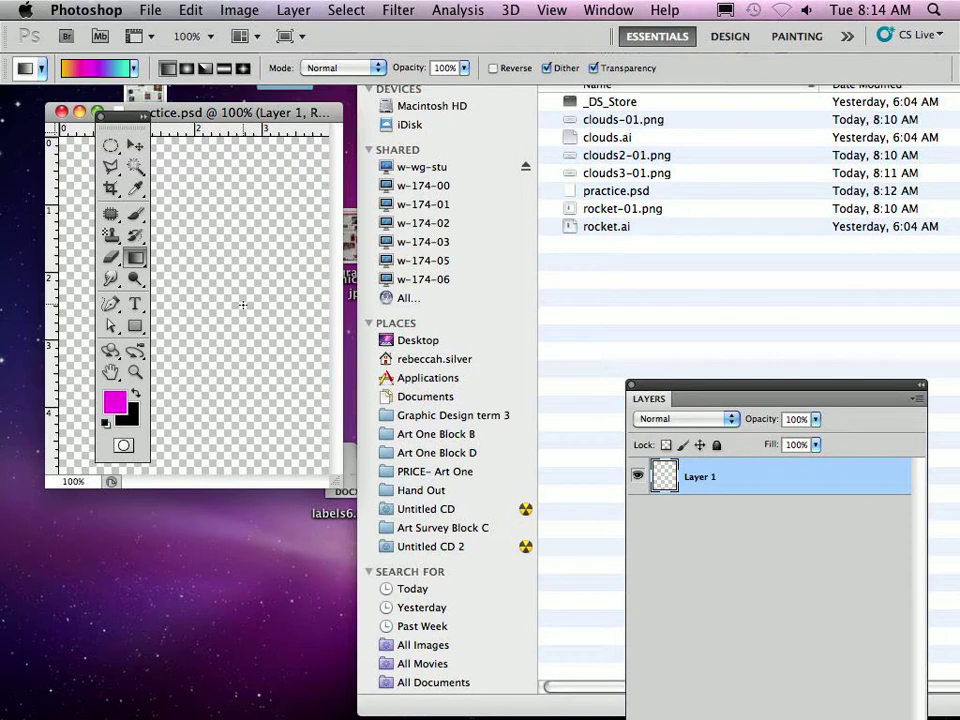
Step: Place rocket-01.png from the practice gif folder into the empty document and commit its placement
click(147, 14)
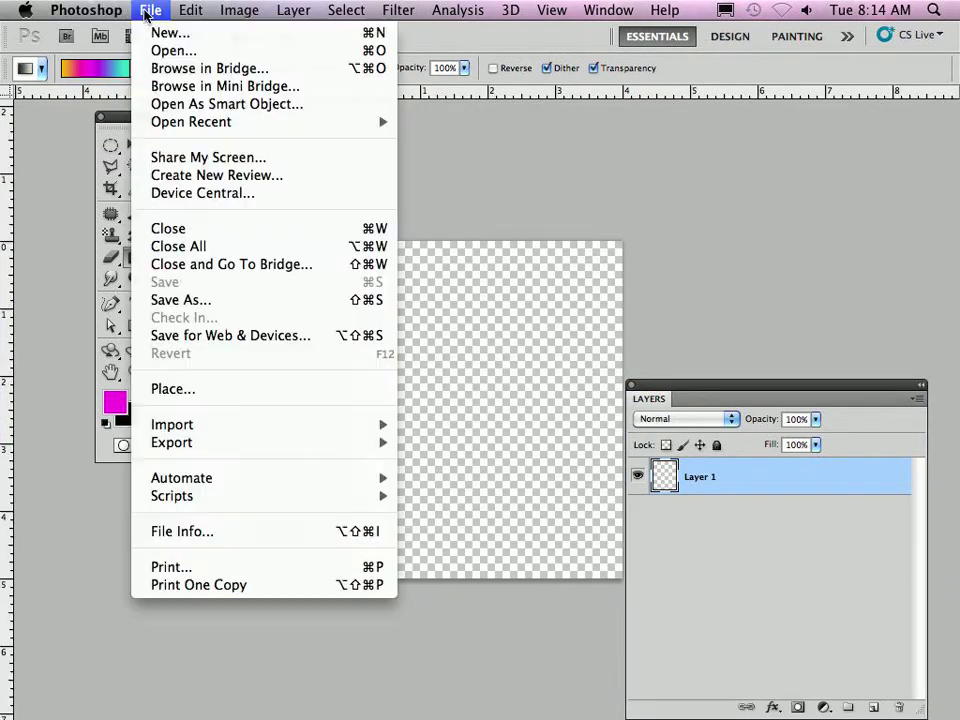
click(214, 388)
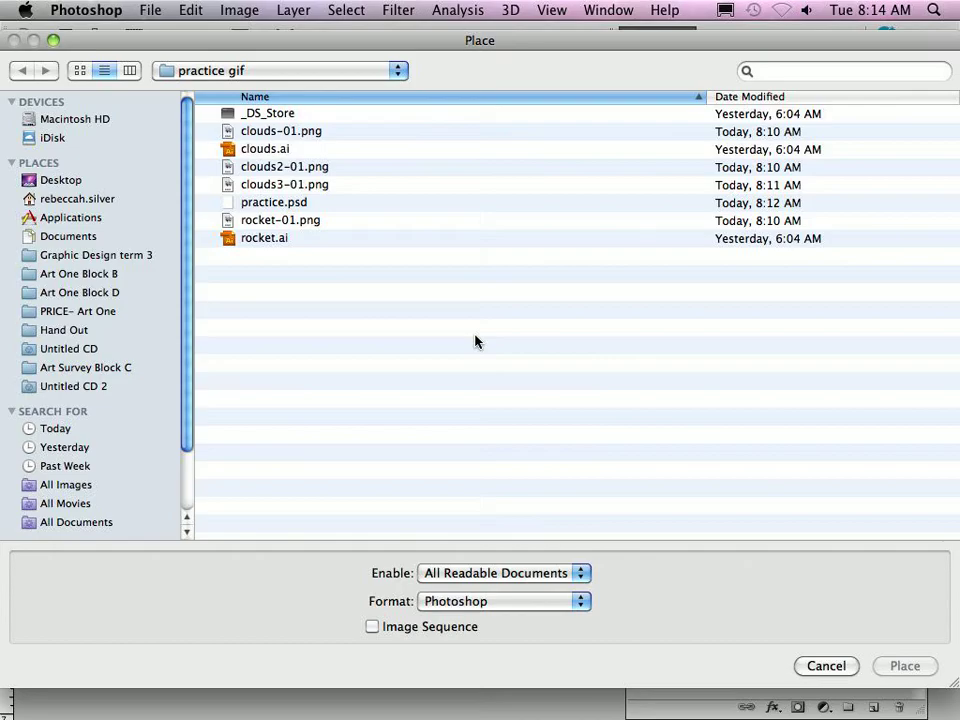
click(258, 220)
click(905, 666)
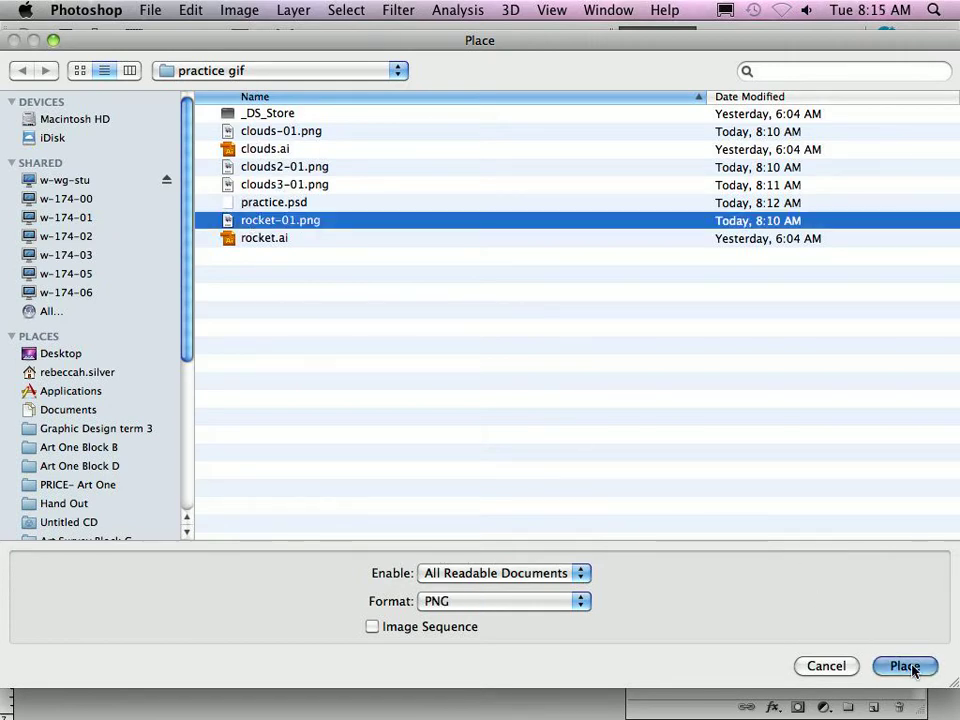
click(936, 68)
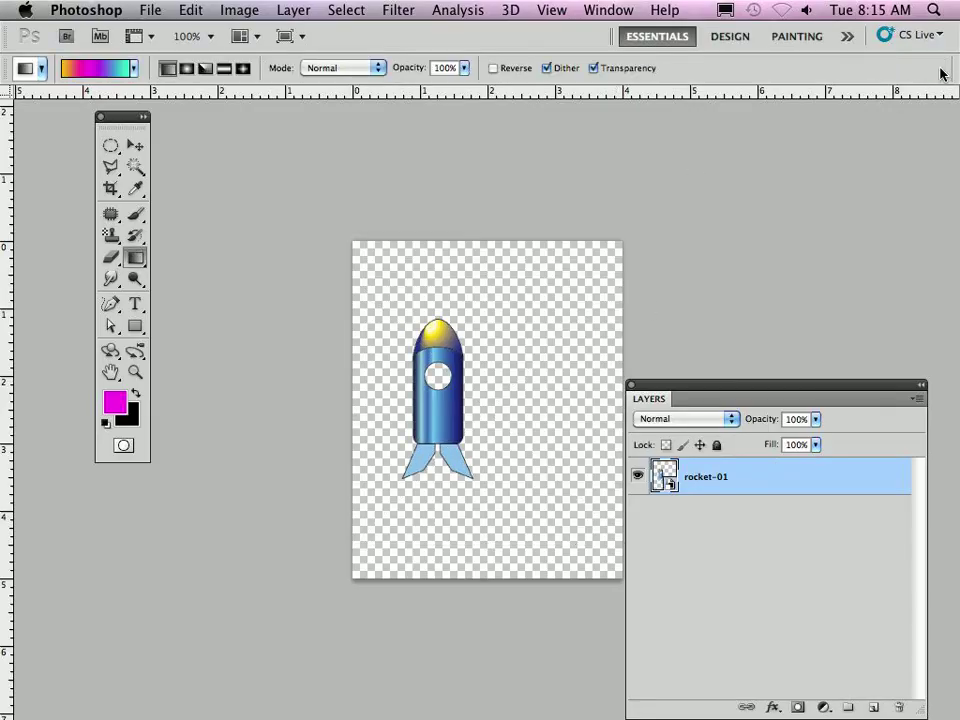
drag(718, 392, 707, 185)
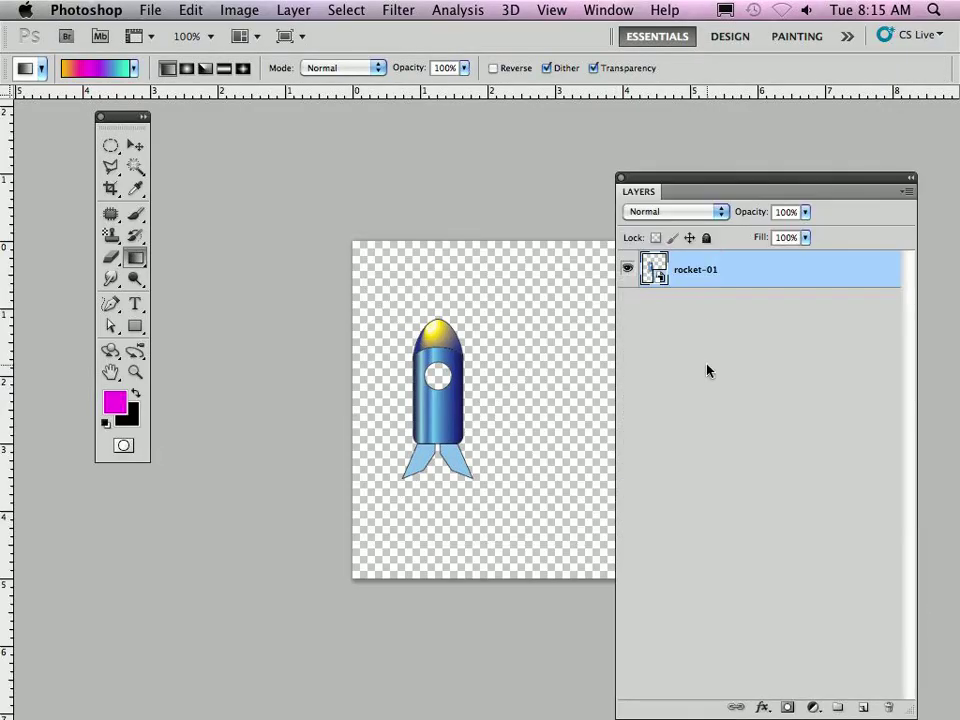
Step: Place clouds-01.png as a layer above the rocket and commit it at its default position
click(150, 10)
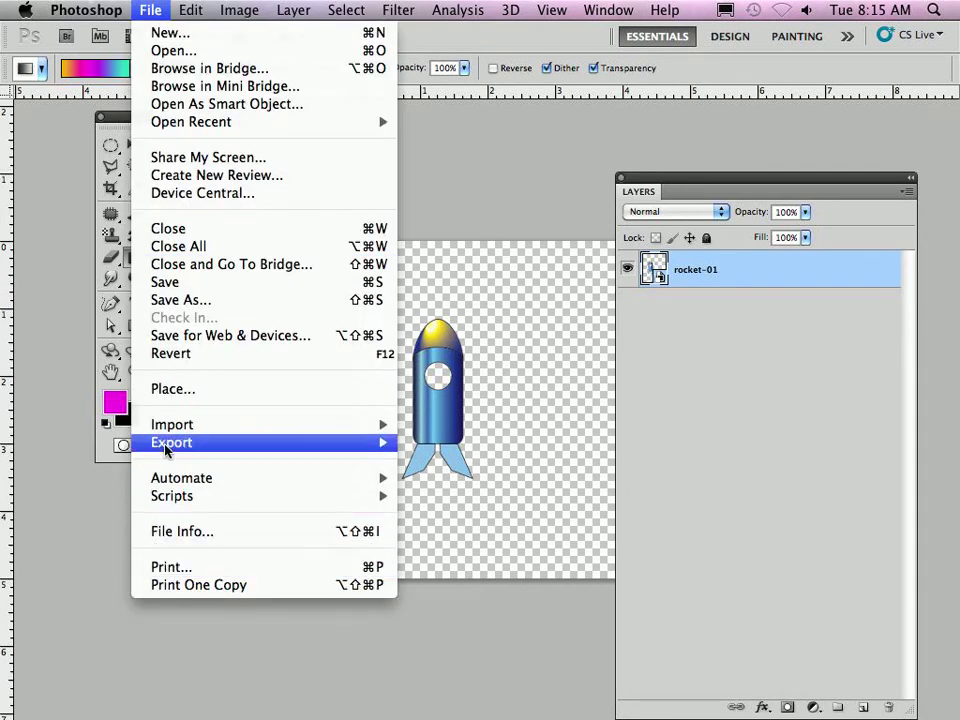
click(186, 392)
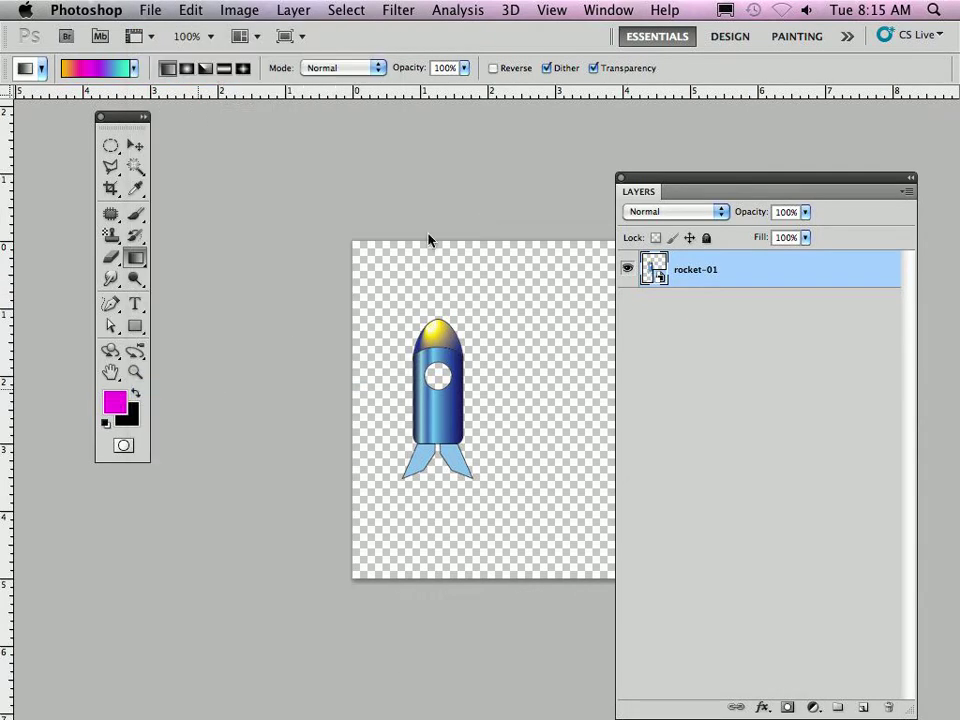
click(281, 133)
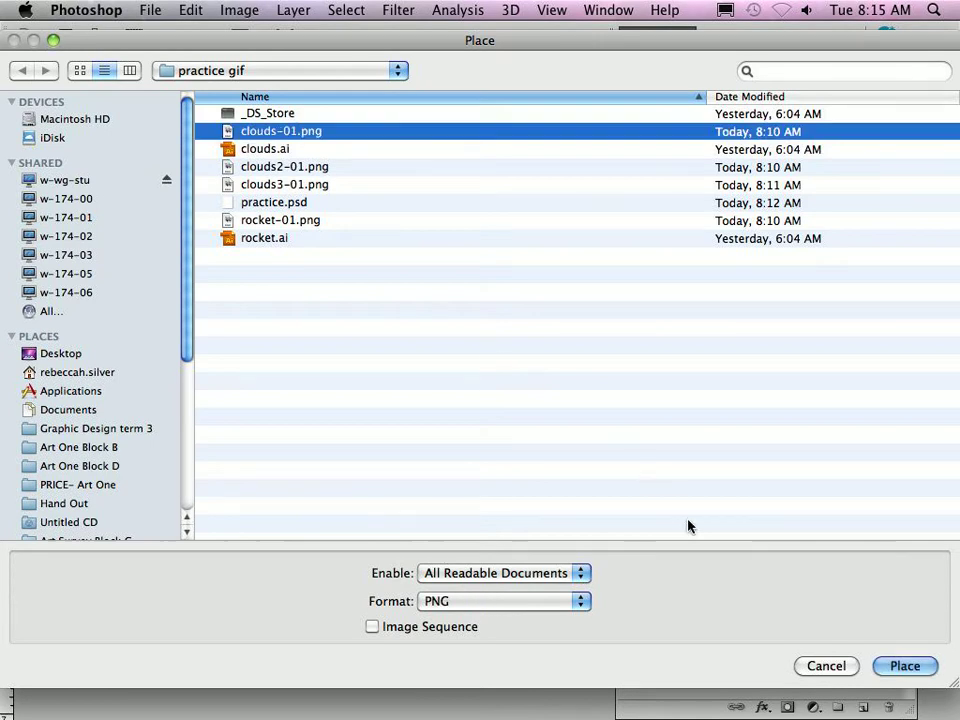
click(887, 665)
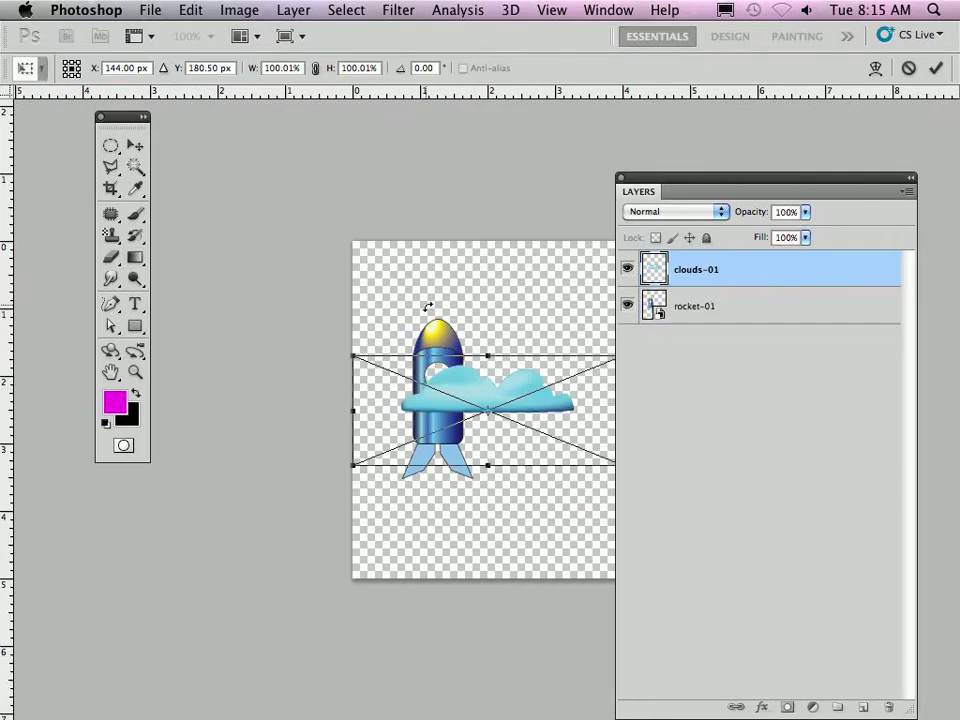
drag(684, 180, 766, 167)
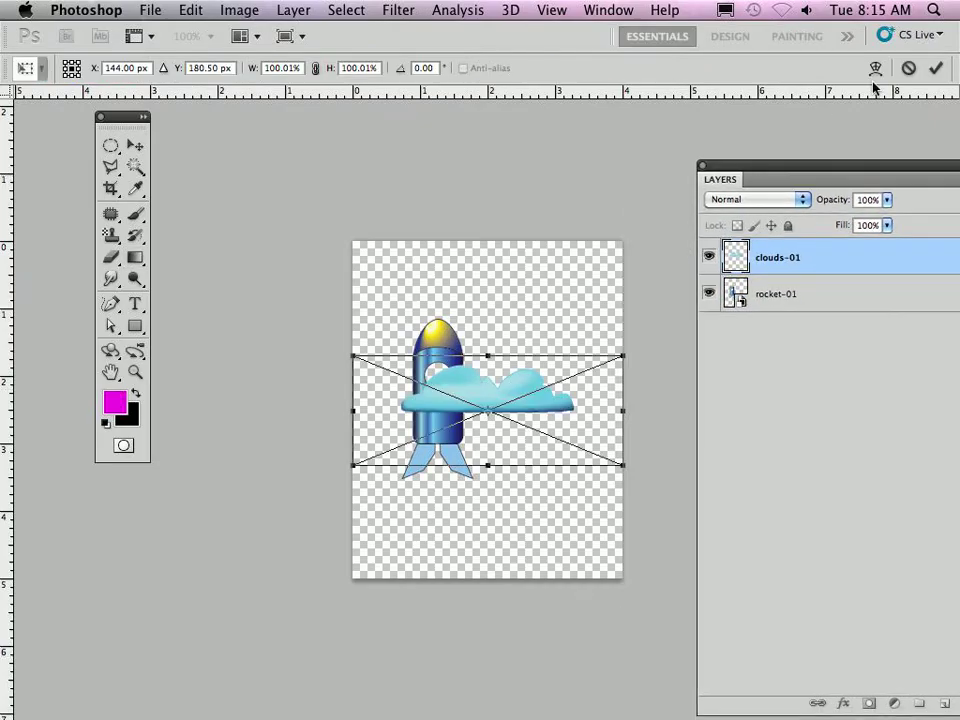
click(935, 68)
key(g)
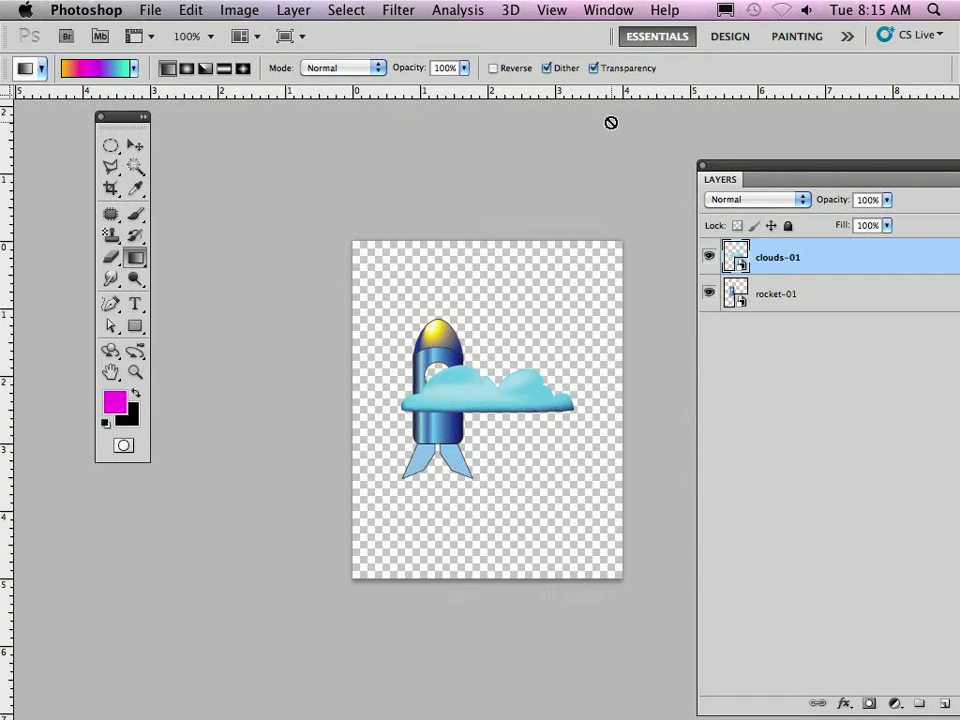
Step: Return to the standard window view and place clouds2-01.png from the Finder folder into practice.psd
key(f)
key(f)
key(f)
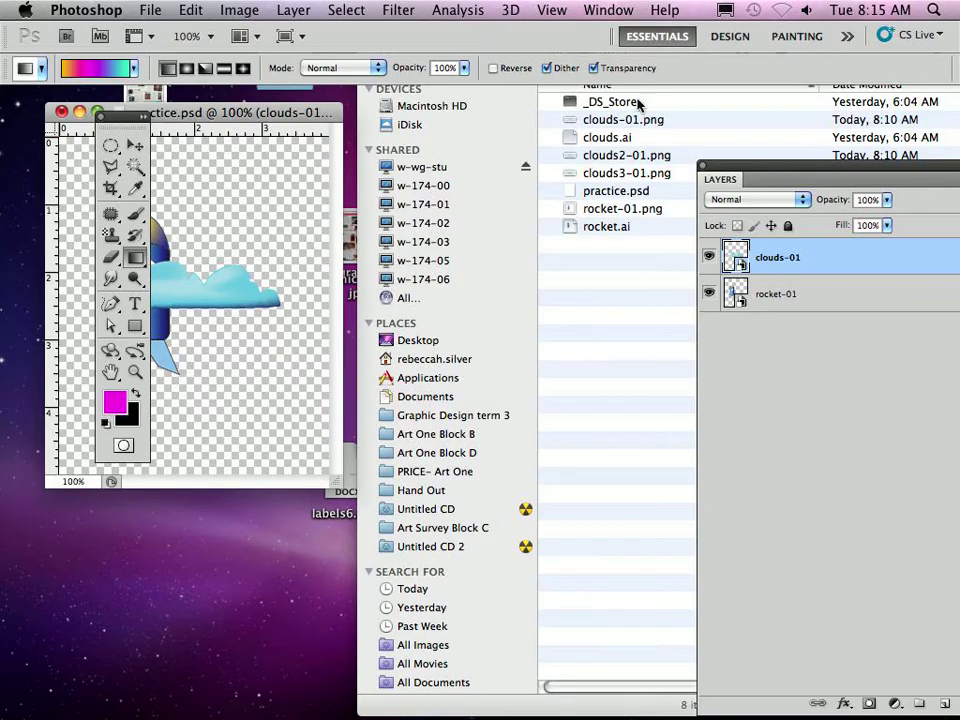
click(617, 156)
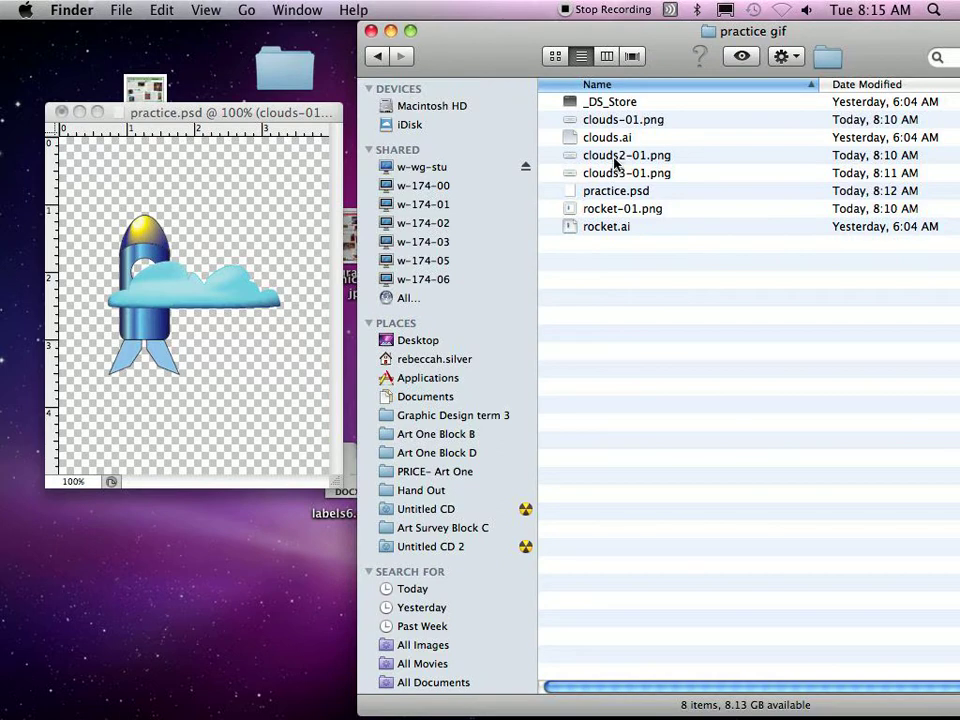
click(612, 158)
drag(612, 158, 180, 145)
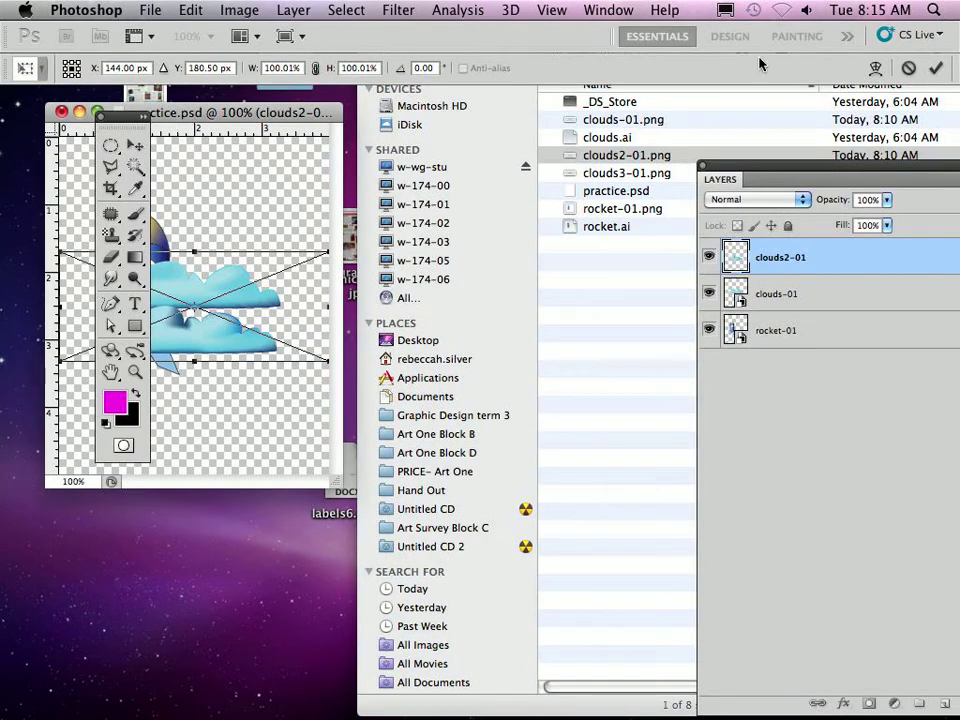
click(932, 69)
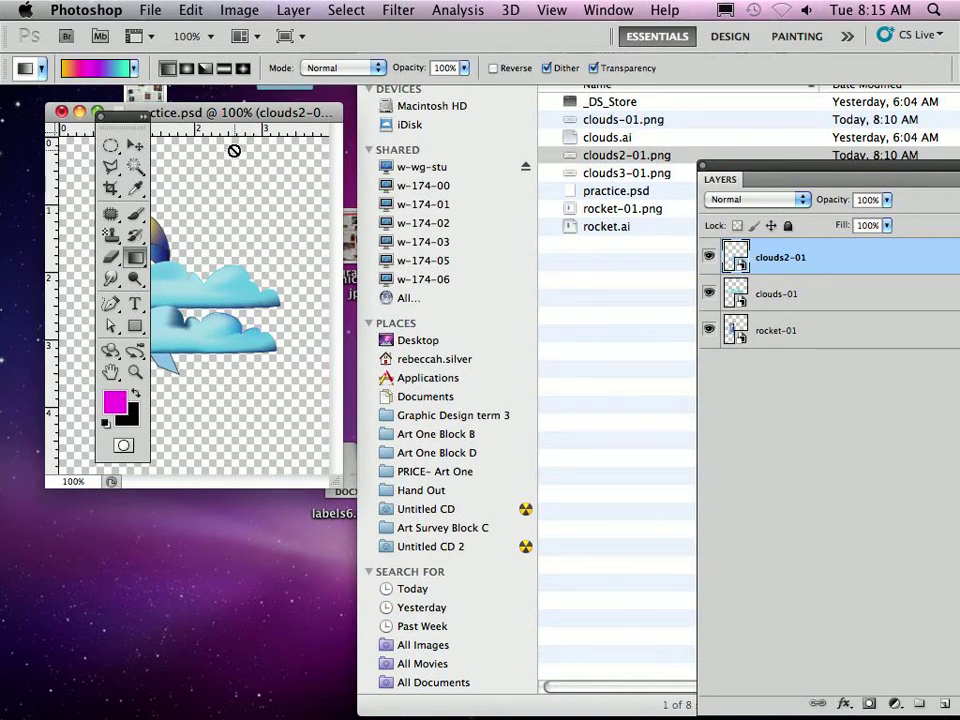
Step: Place clouds3-01.png from the Finder folder into practice.psd as the topmost layer and commit it
drag(247, 122, 277, 166)
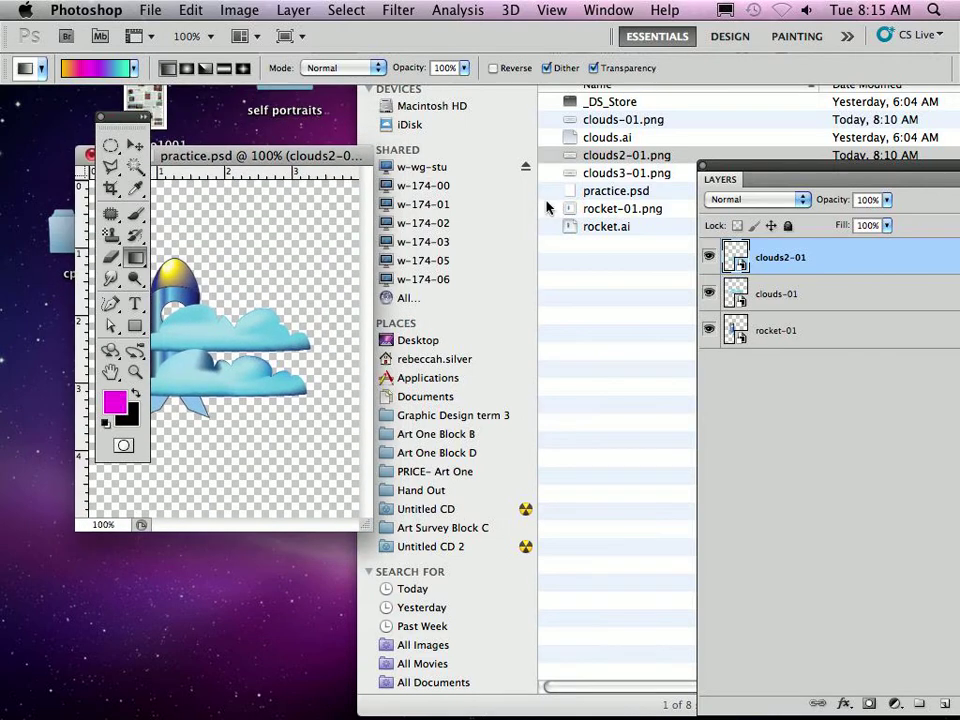
click(617, 180)
click(617, 173)
shift+click(606, 226)
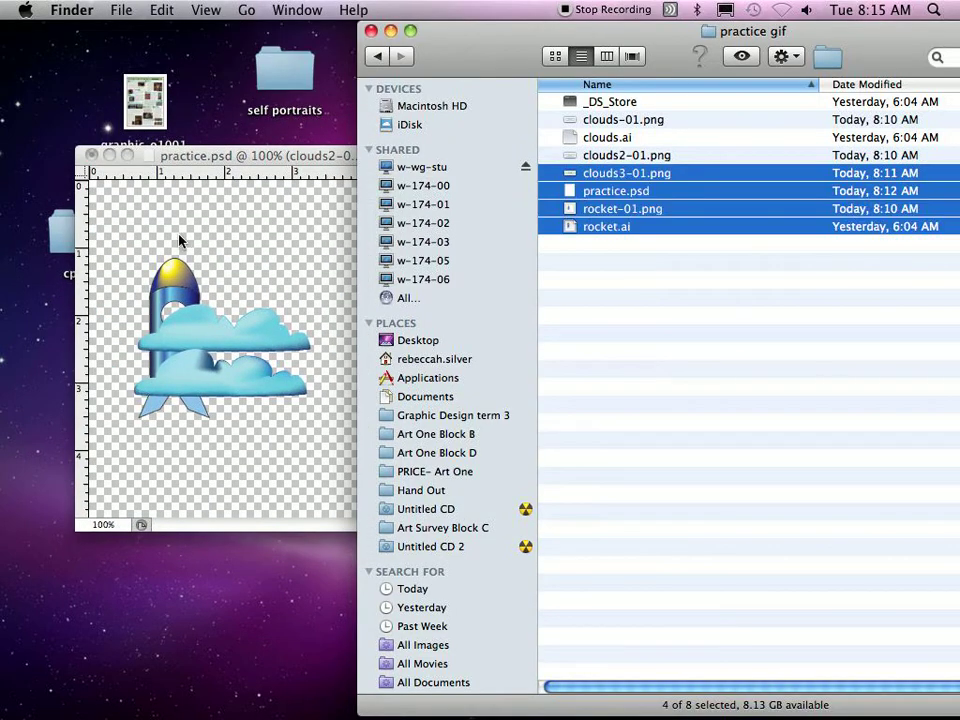
click(690, 275)
drag(658, 178, 245, 252)
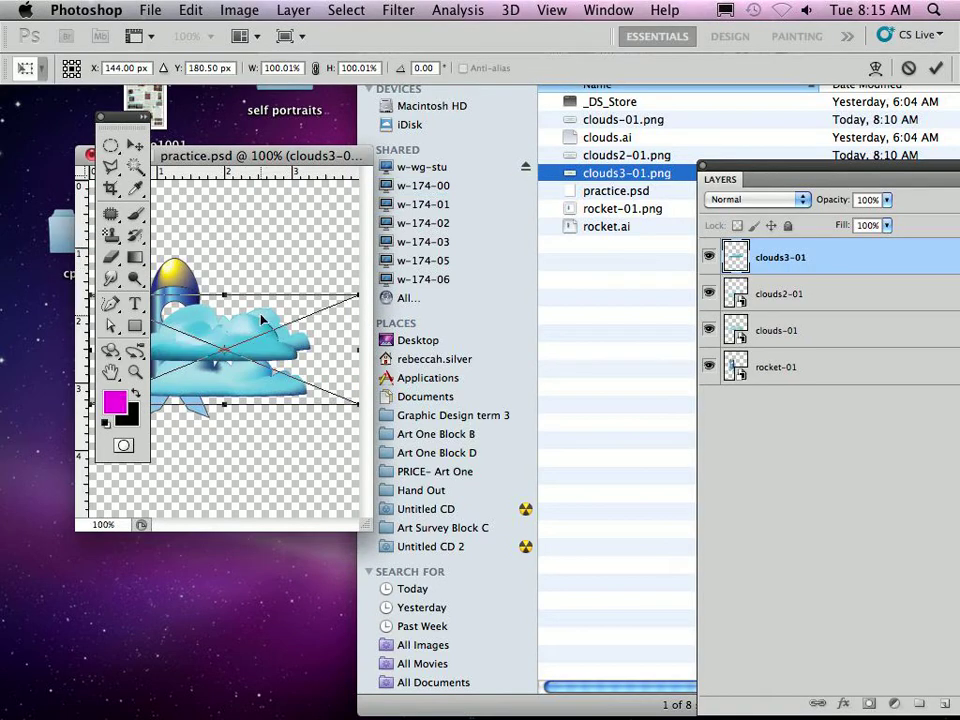
click(140, 148)
click(634, 274)
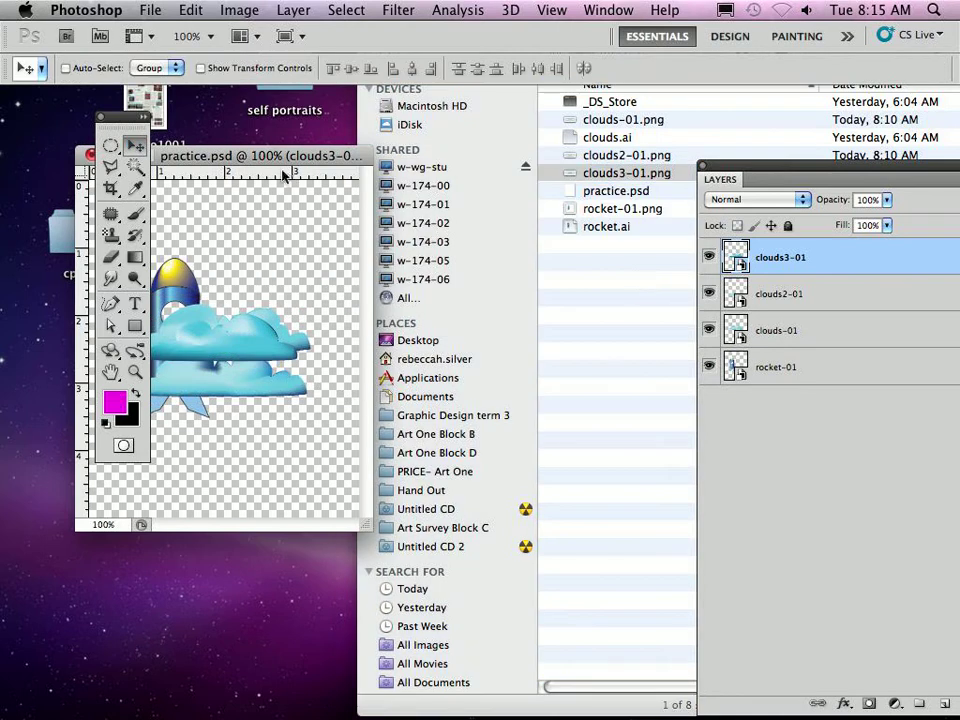
Step: Arrange the document window and Layers panel, and start a point text layer above the rocket's nose
drag(291, 165, 436, 152)
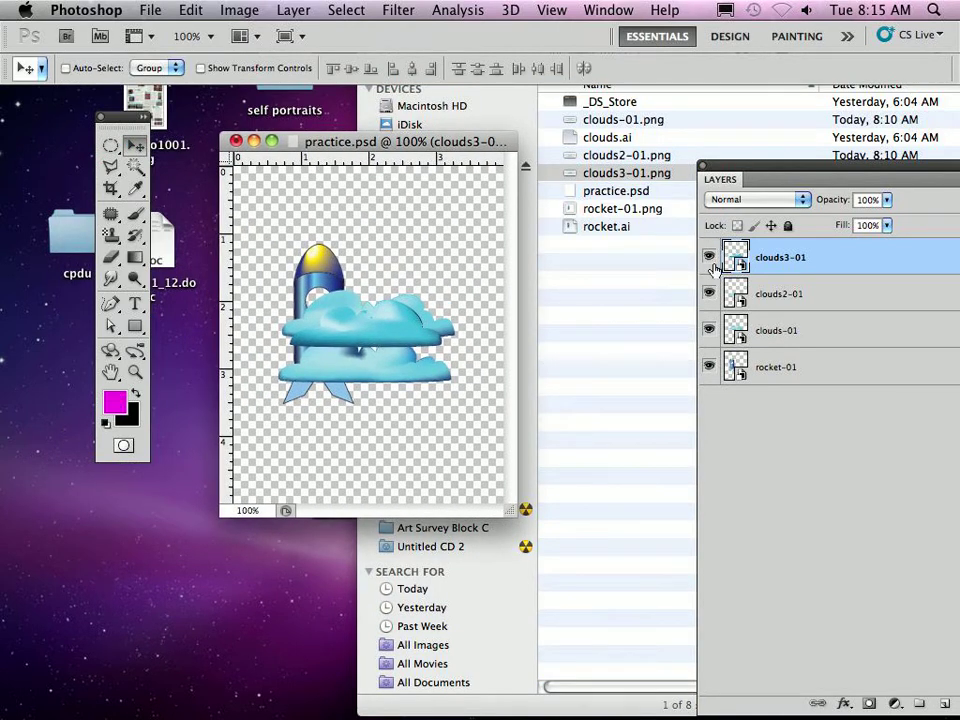
drag(808, 178, 603, 70)
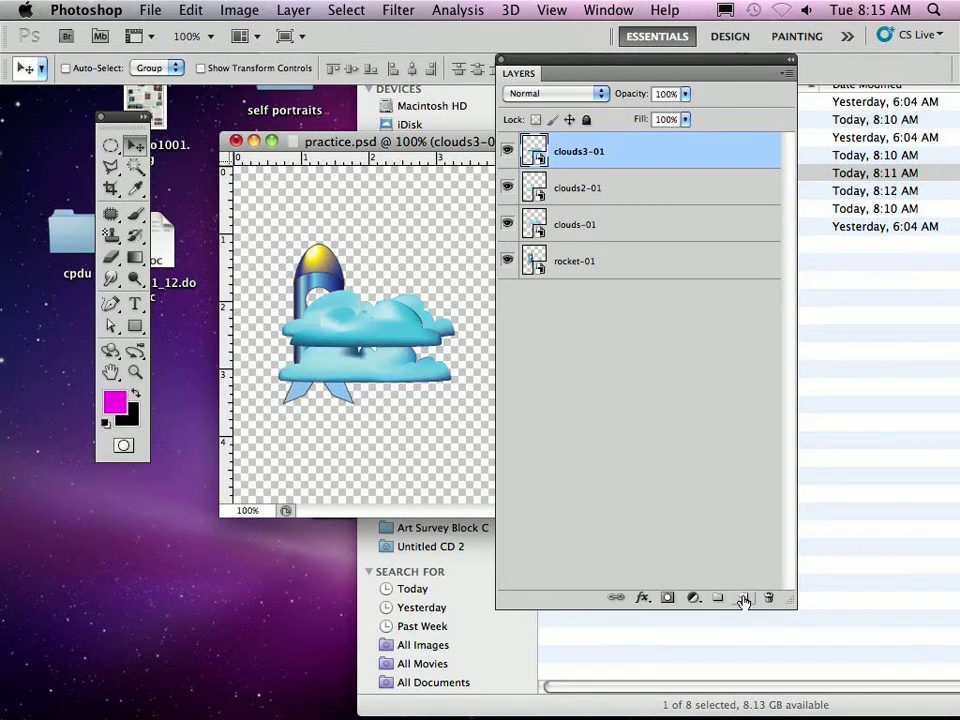
click(141, 313)
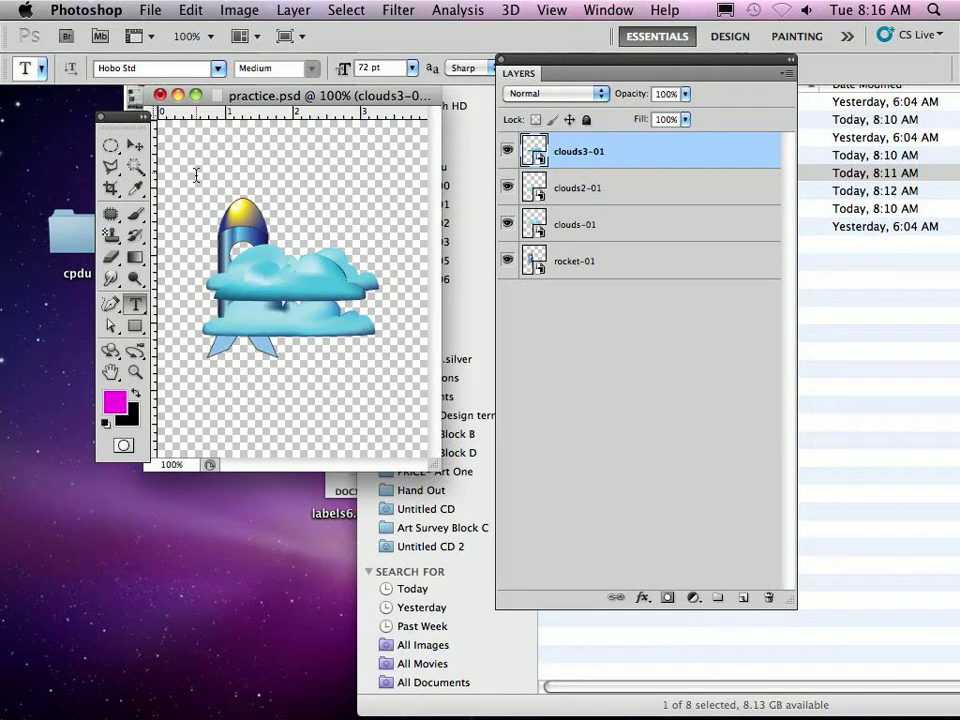
click(197, 176)
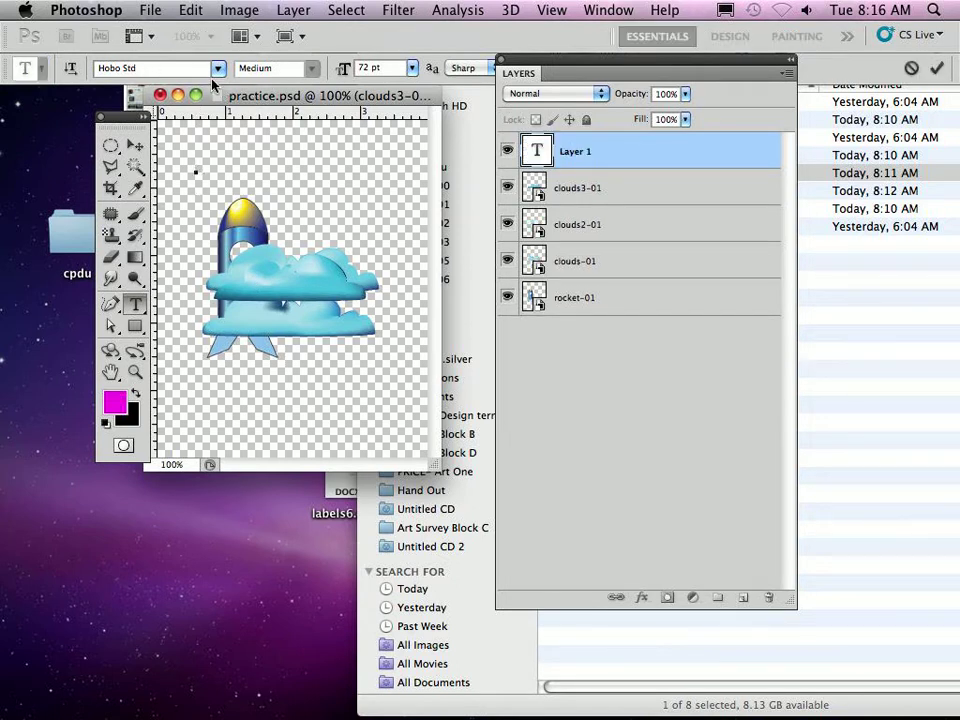
Step: Set the new text layer's font to Lucida Sans Unicode and its size to 120 pt
drag(551, 63, 637, 105)
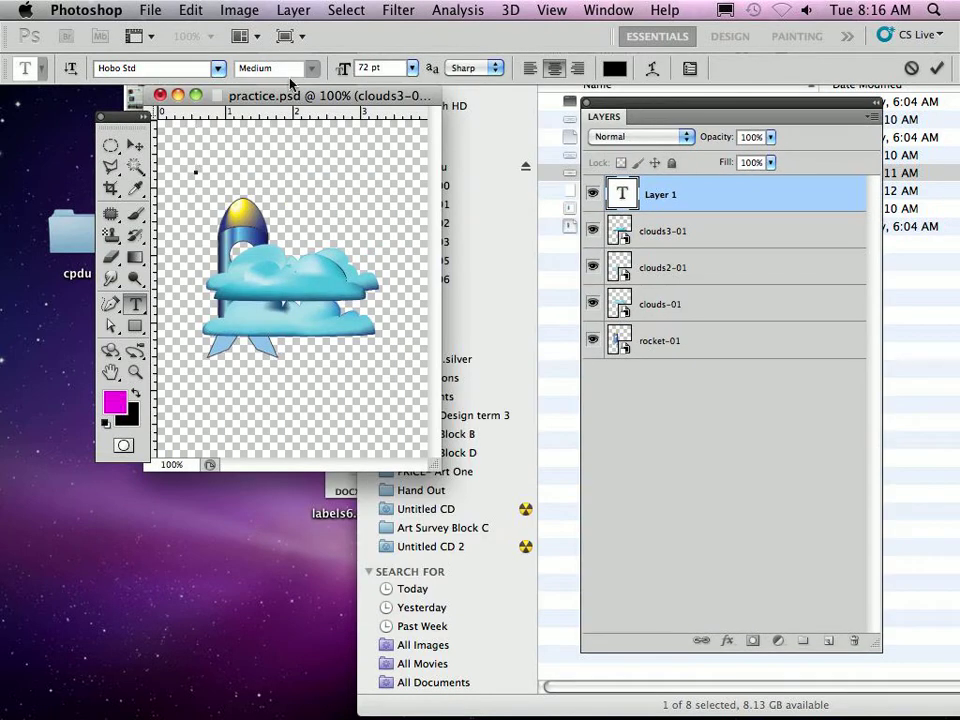
click(216, 68)
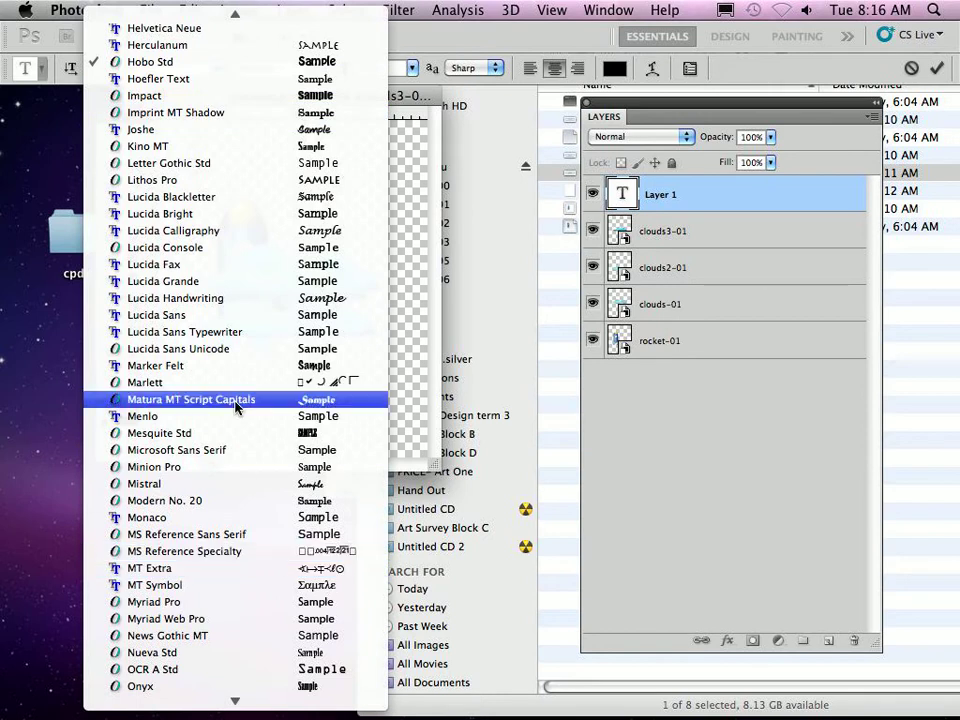
click(232, 349)
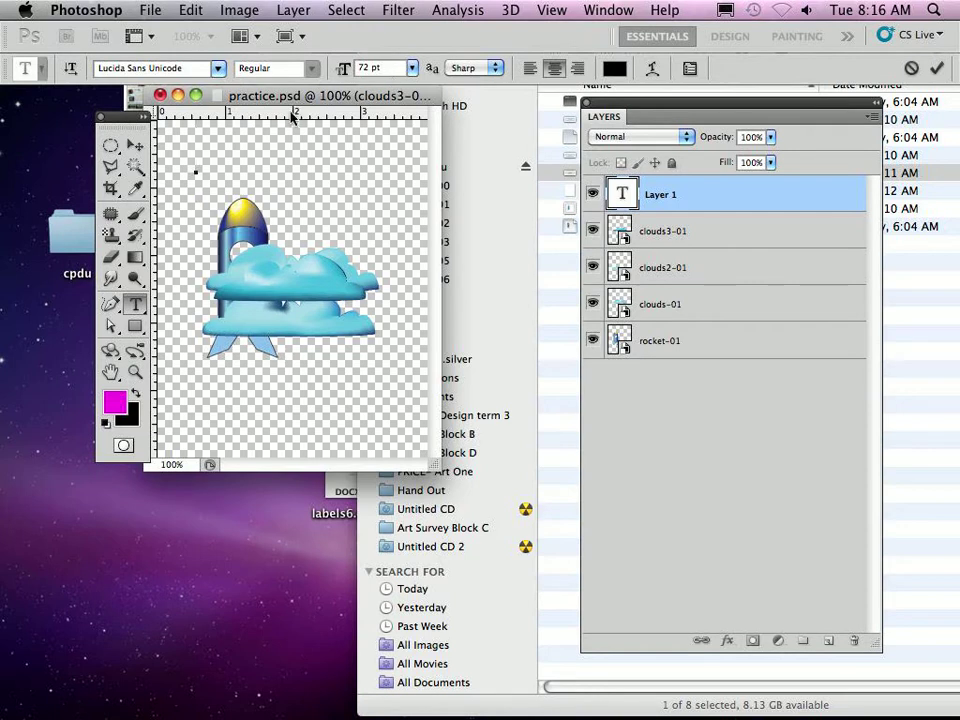
click(412, 70)
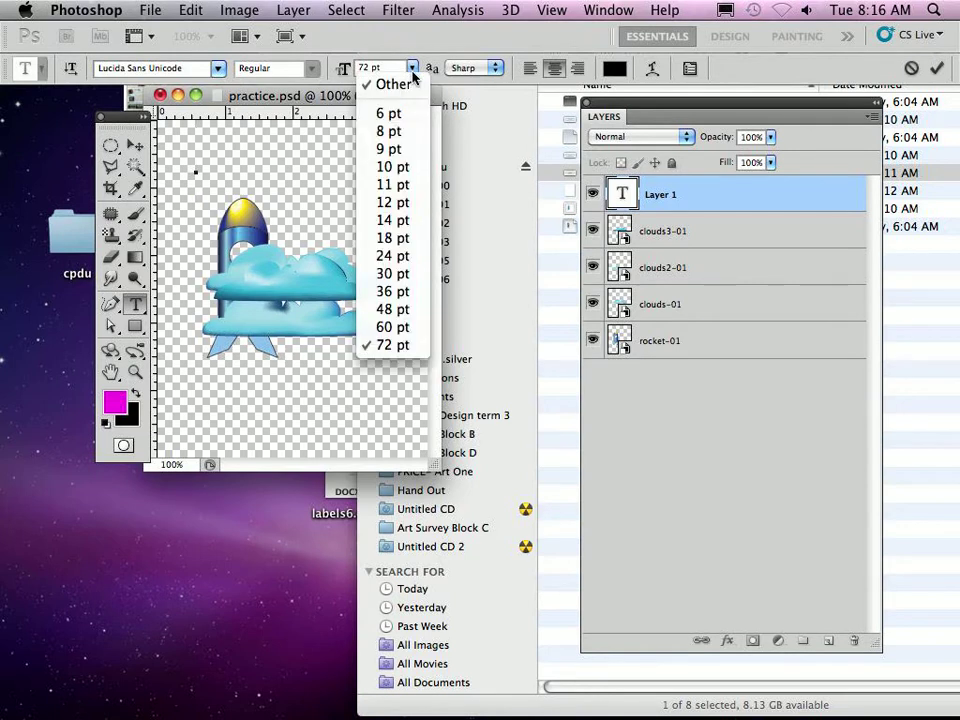
click(356, 64)
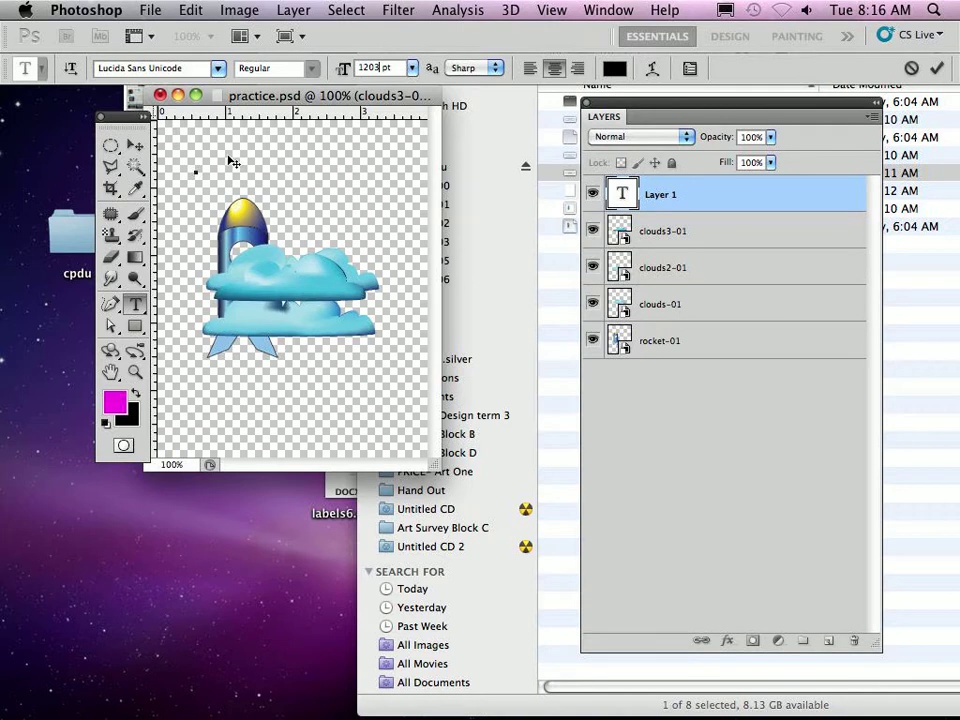
key(BackSpace)
click(632, 180)
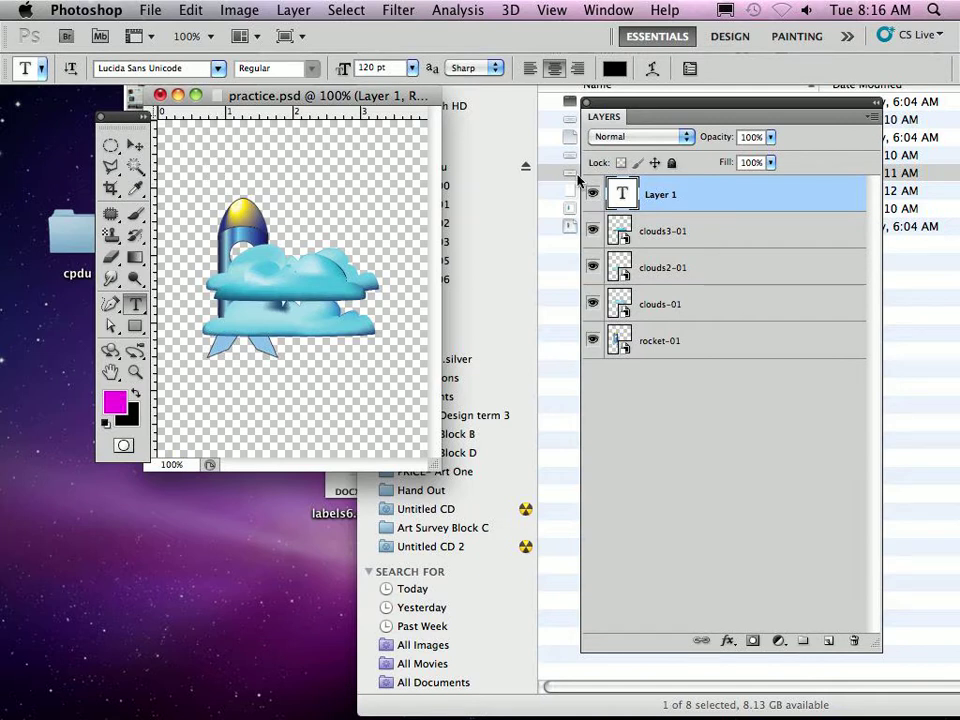
Step: Enter "3" in the empty text layer and move the number down over the middle of the clouds
double_click(626, 201)
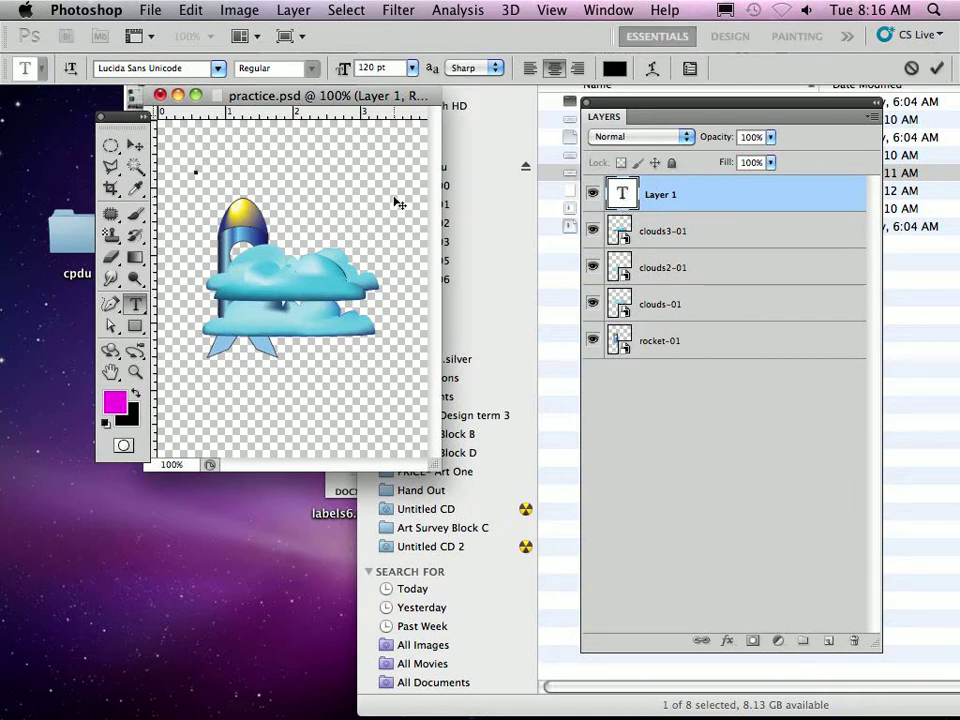
text(3)
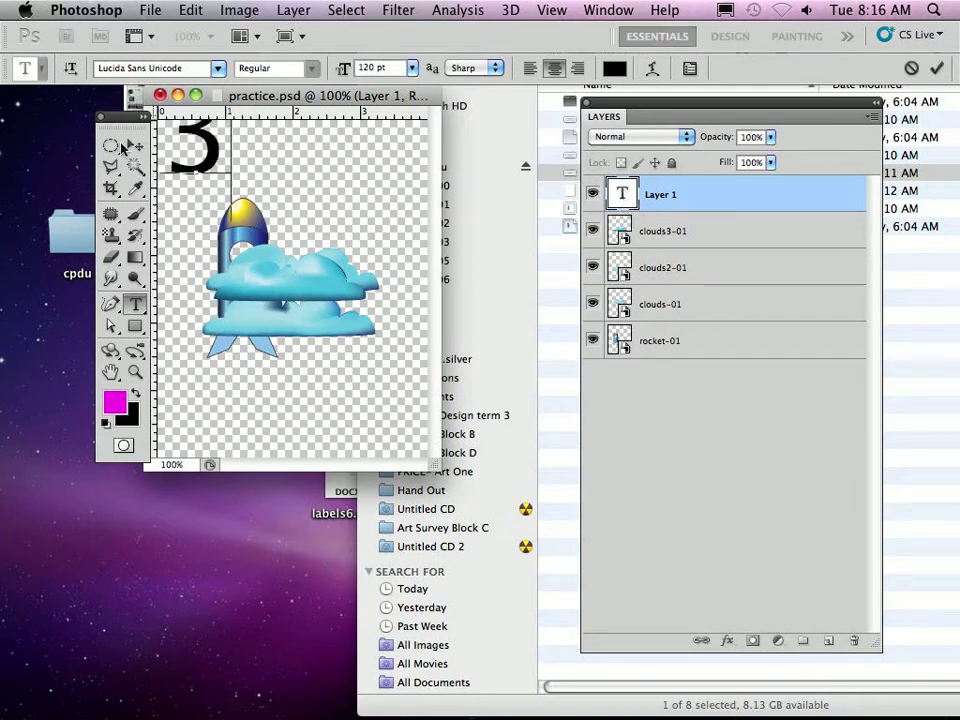
click(134, 146)
drag(212, 156, 314, 313)
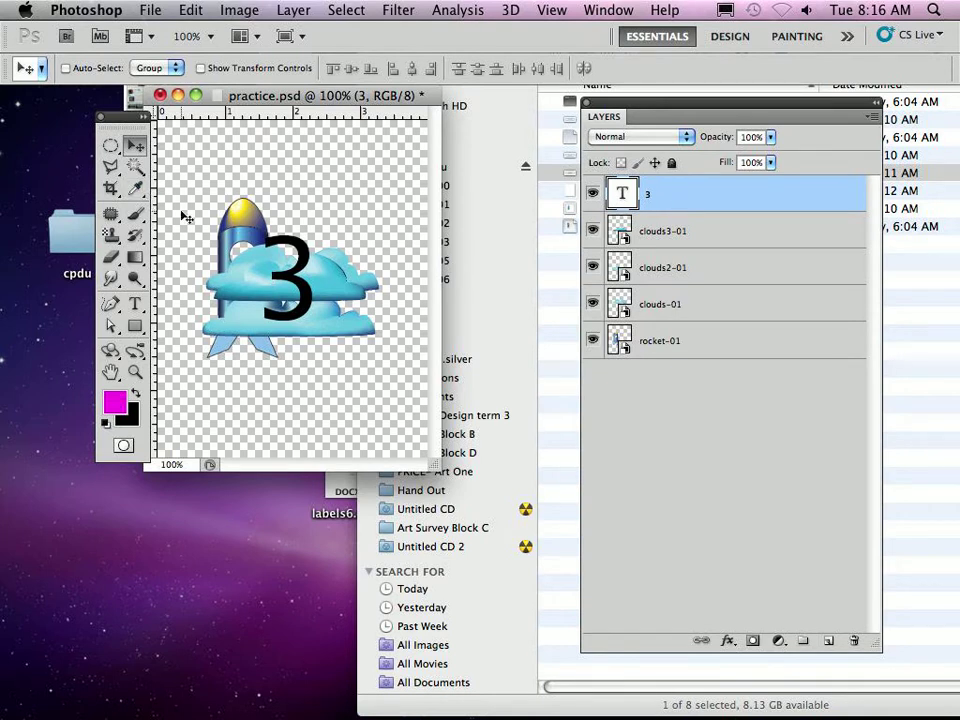
Step: Add a point text layer reading "2" over the rocket's base and commit it
click(135, 303)
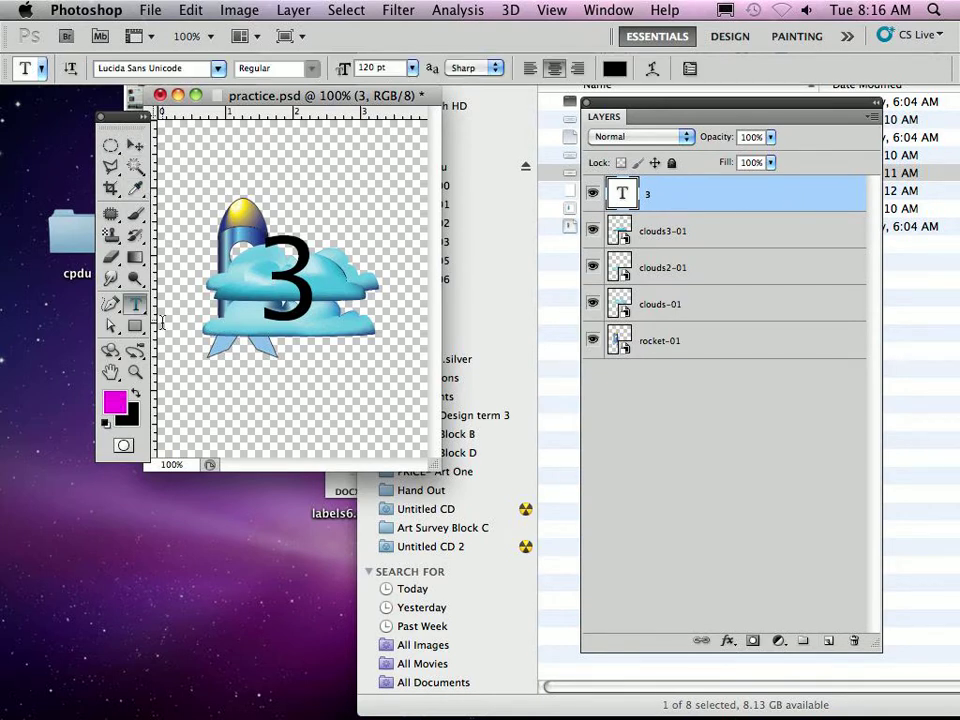
click(238, 392)
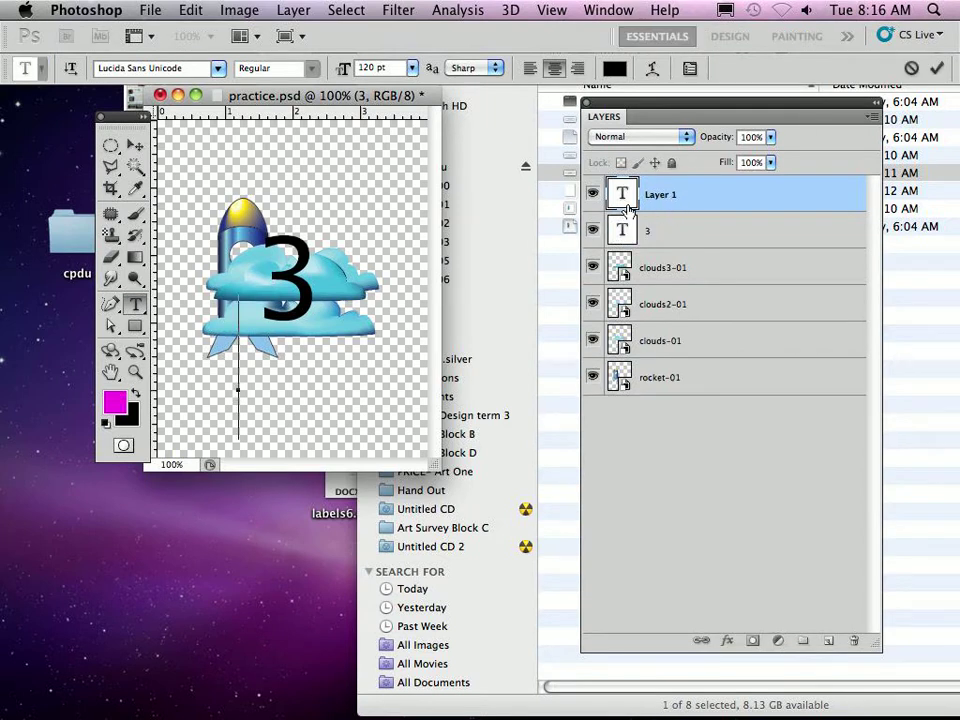
text(2)
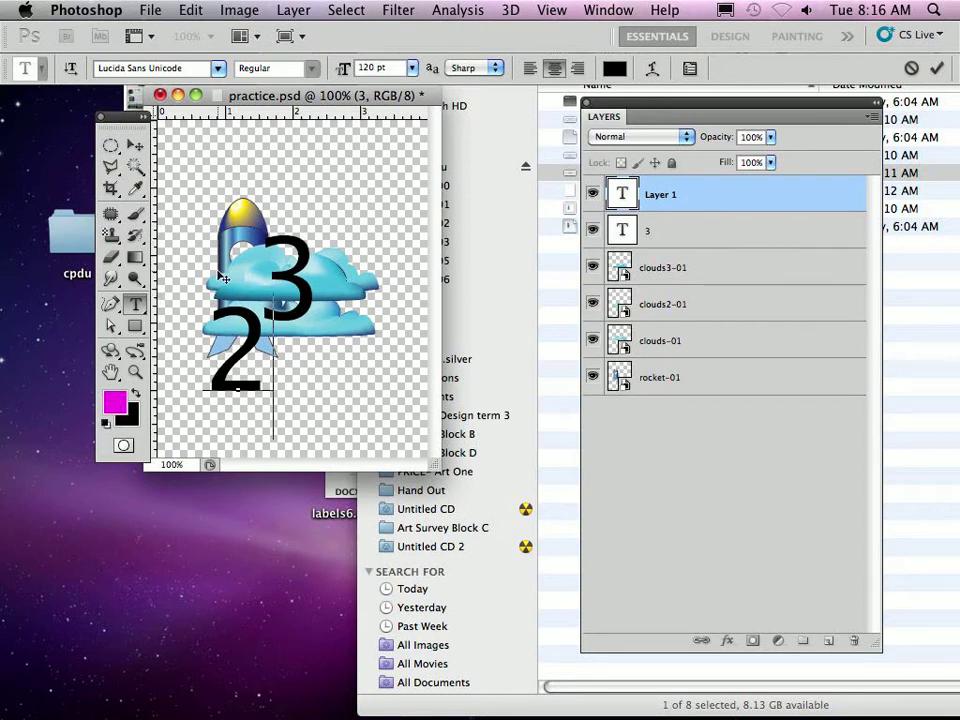
click(135, 145)
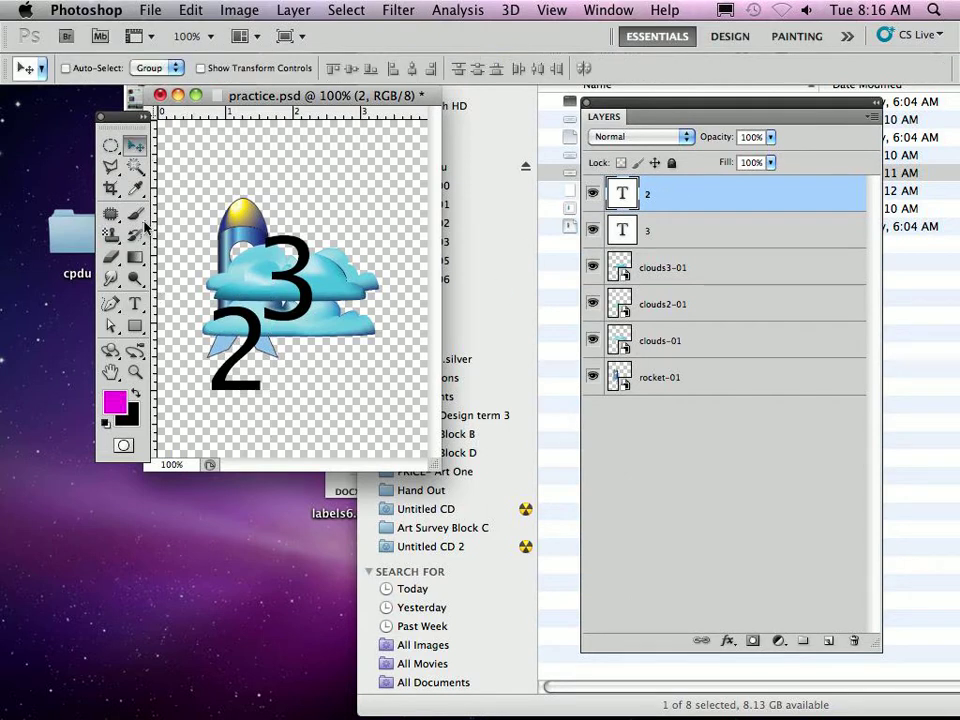
Step: Add a text layer reading "1" and move it fully onto the canvas, above and beside the clouds
key(t)
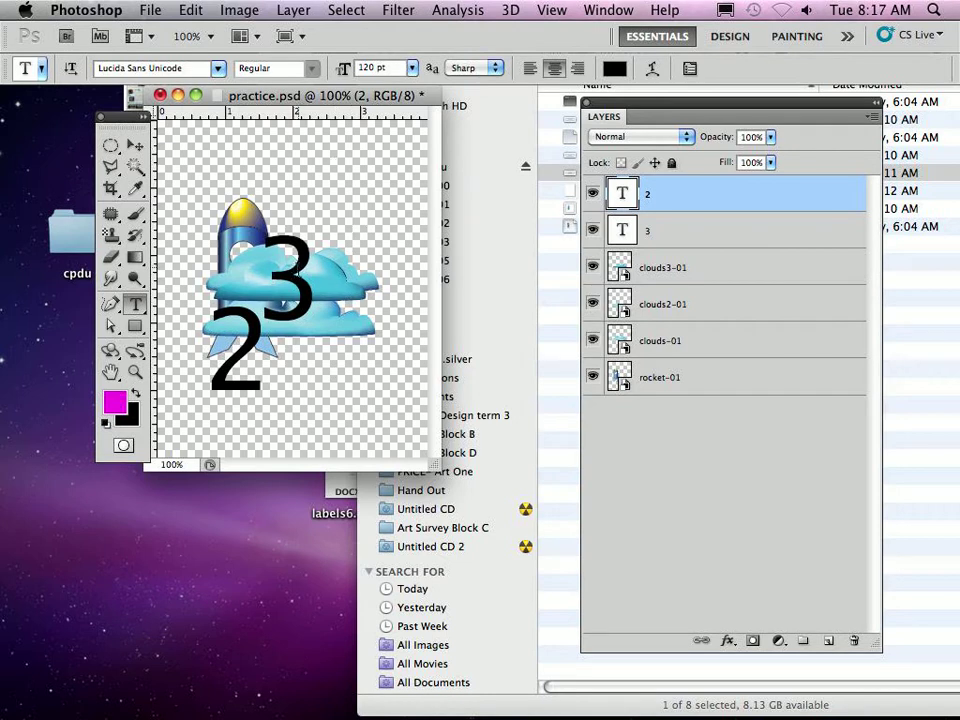
click(348, 162)
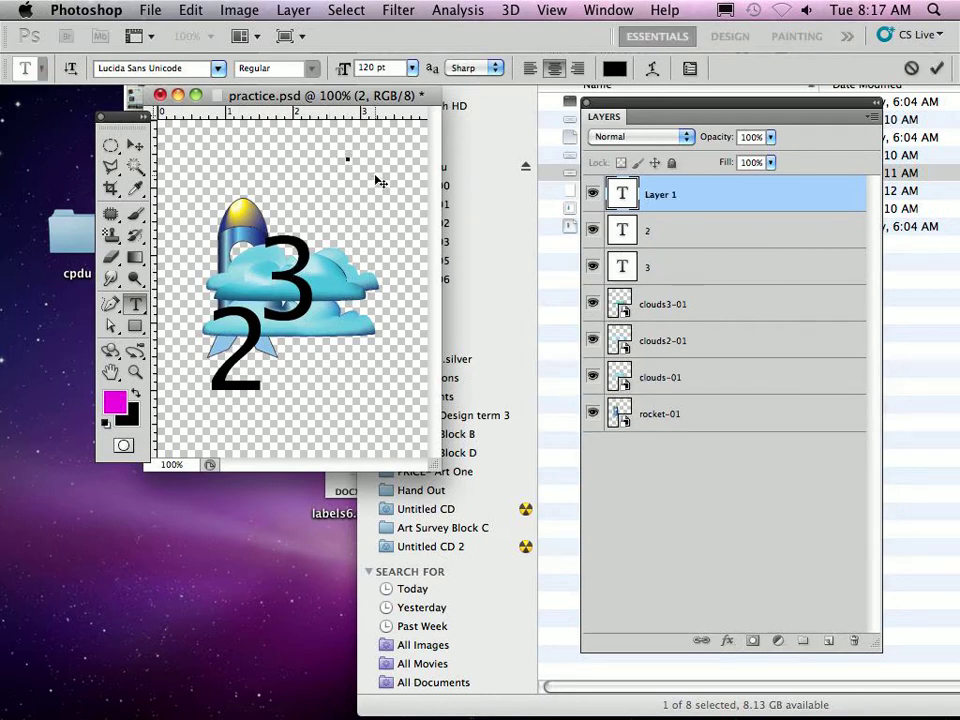
text(1)
click(135, 145)
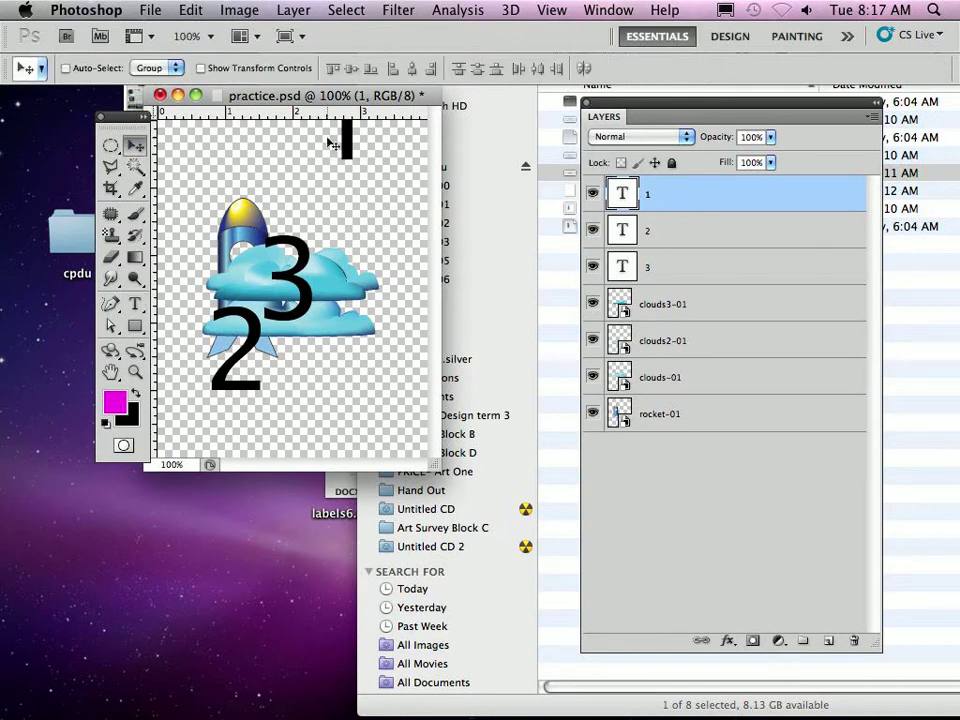
drag(352, 135, 362, 198)
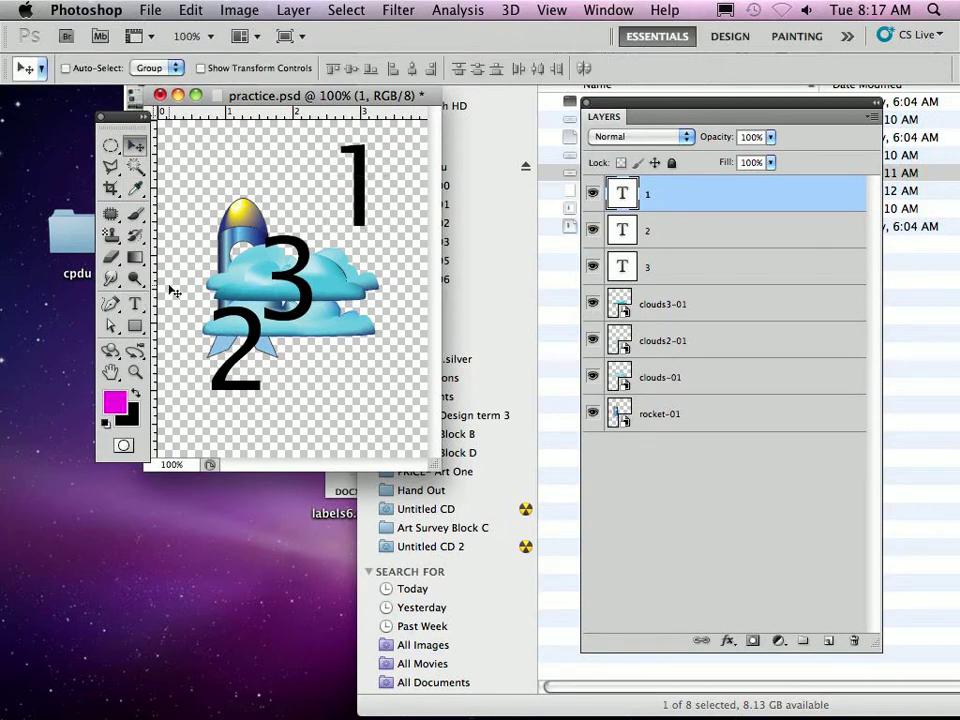
Step: Add a text layer above the rocket reading "blast off!" on two lines
click(136, 303)
click(182, 171)
text(Blast)
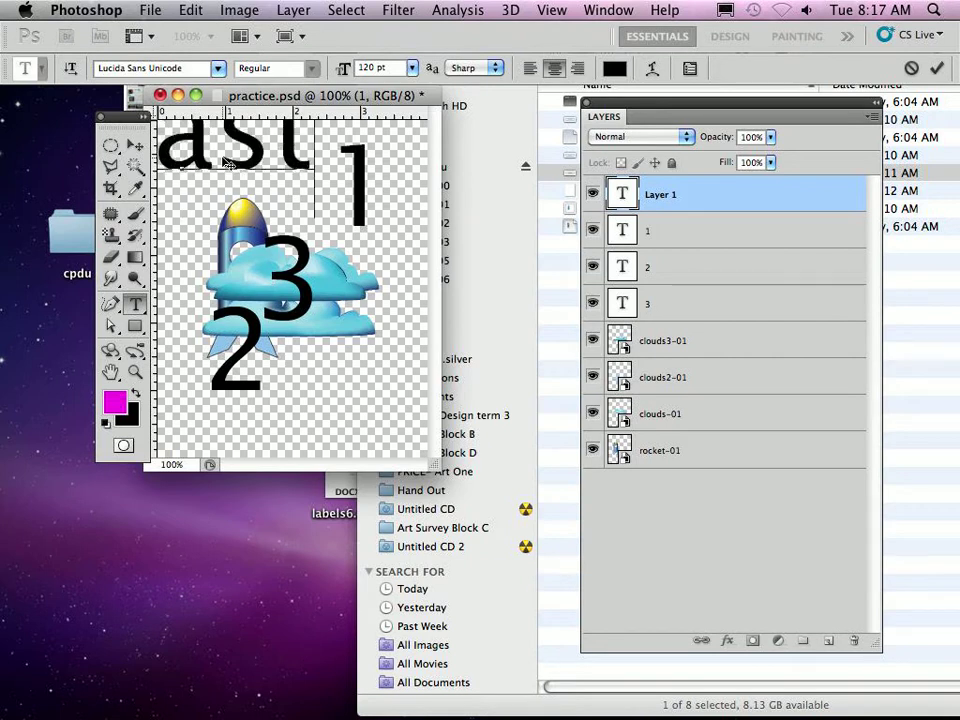
key(Return)
text(off)
text(!)
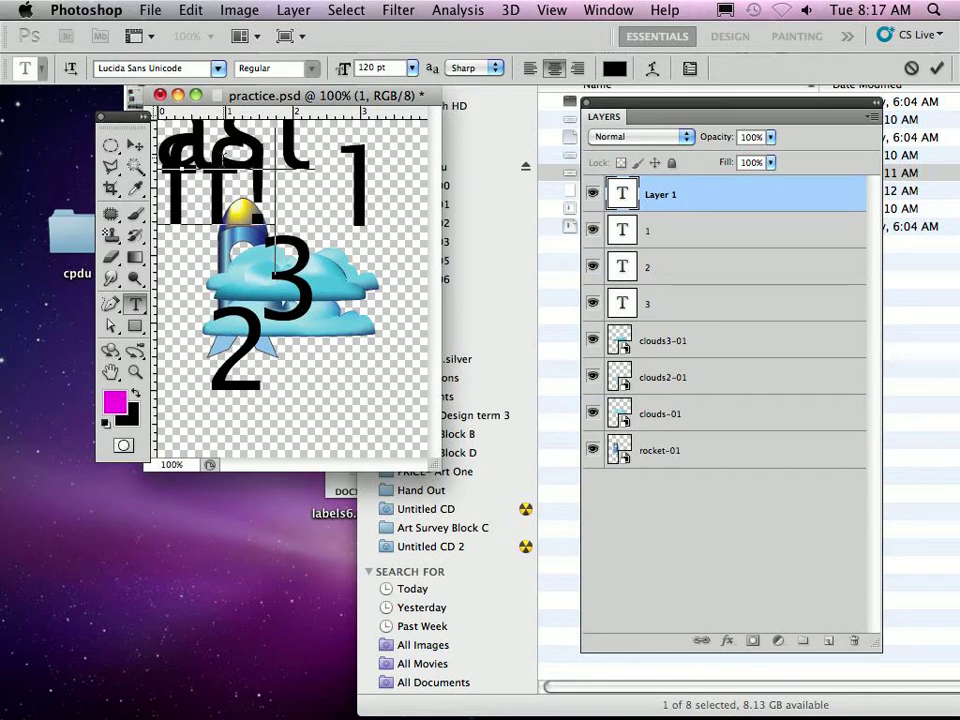
Step: Enlarge the document window and move the "blast off!" text down over the clouds
drag(437, 478, 688, 703)
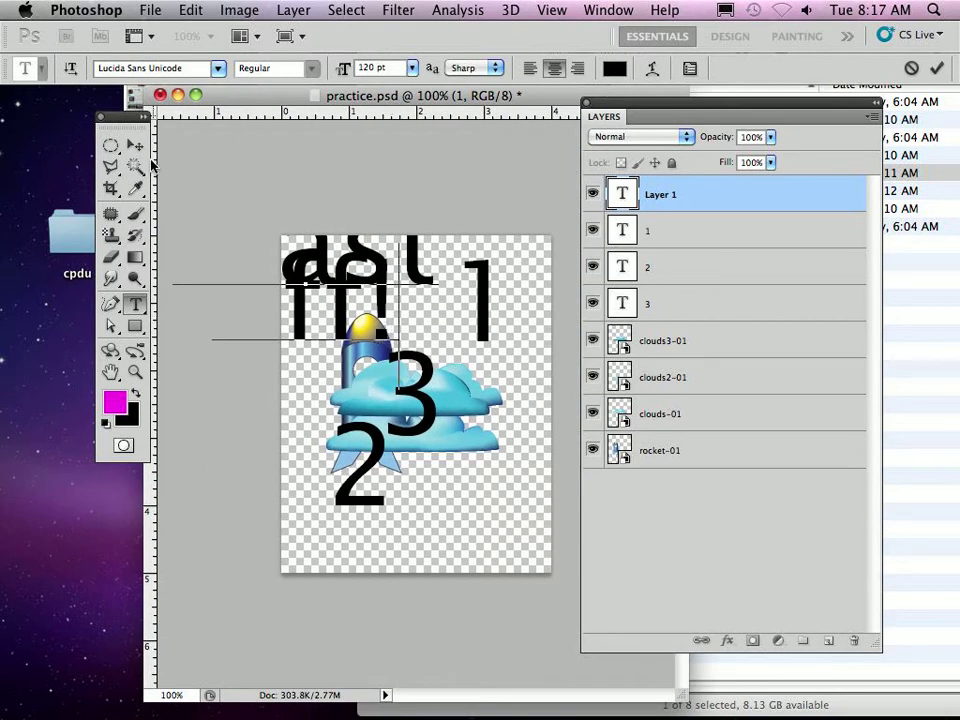
click(135, 146)
drag(321, 279, 418, 428)
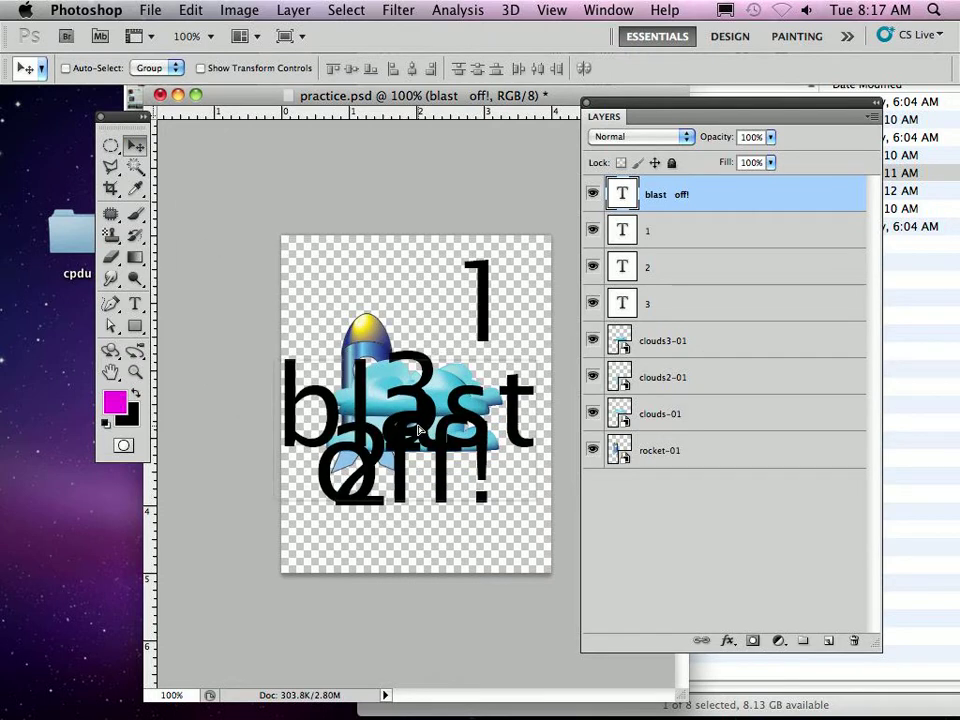
Step: Set the "blast off!" text size to 60 pt and move it up so it is centered over the clouds
click(135, 303)
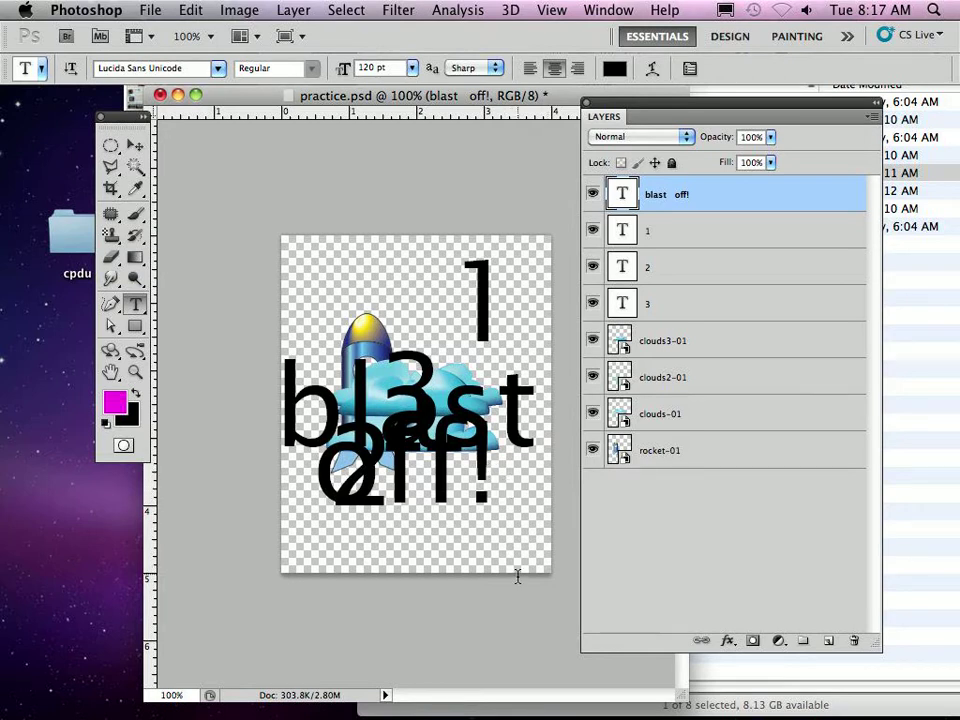
drag(491, 476, 420, 12)
click(412, 68)
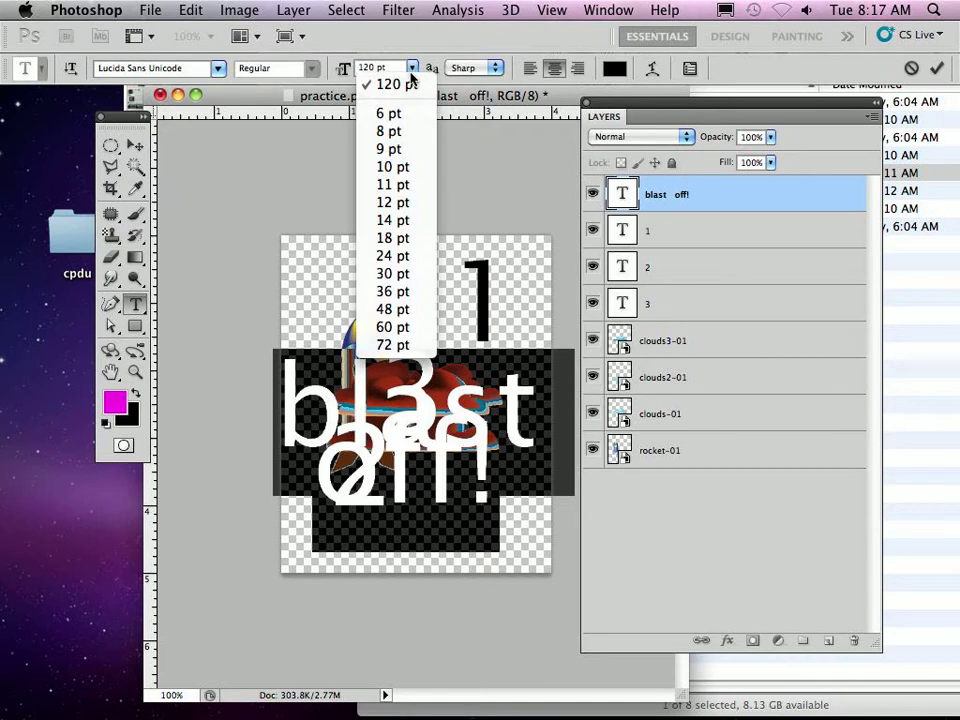
click(404, 330)
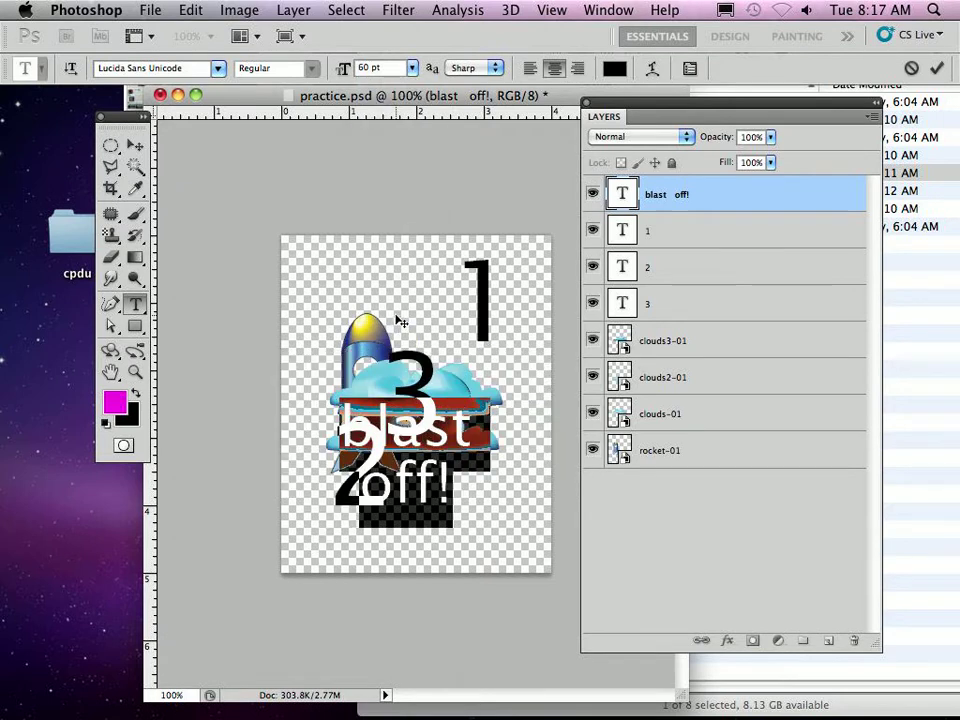
click(135, 145)
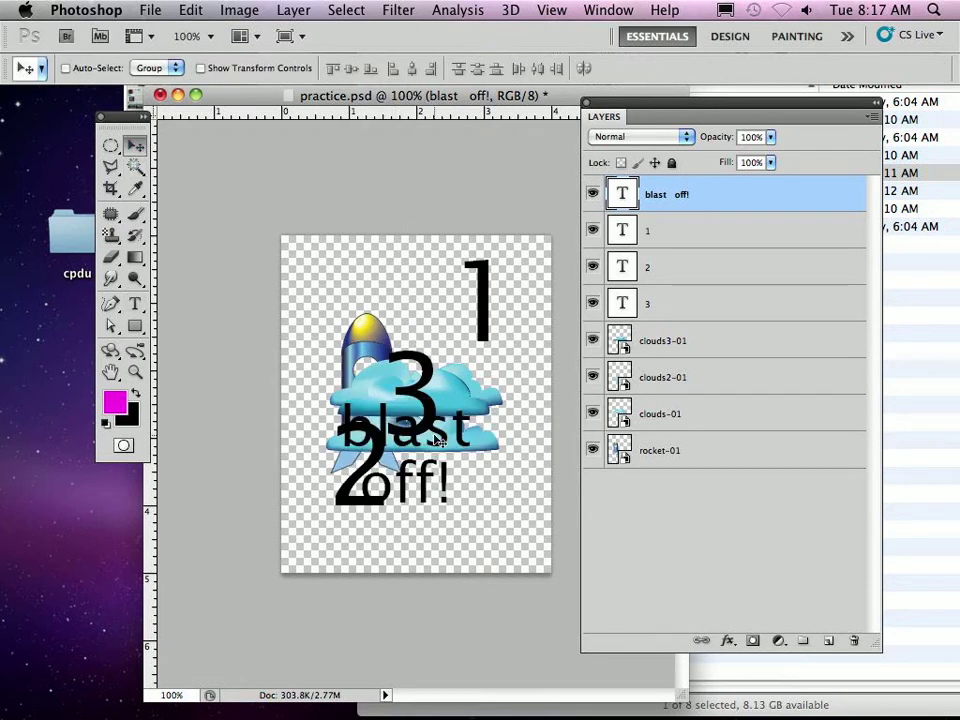
drag(435, 432, 447, 371)
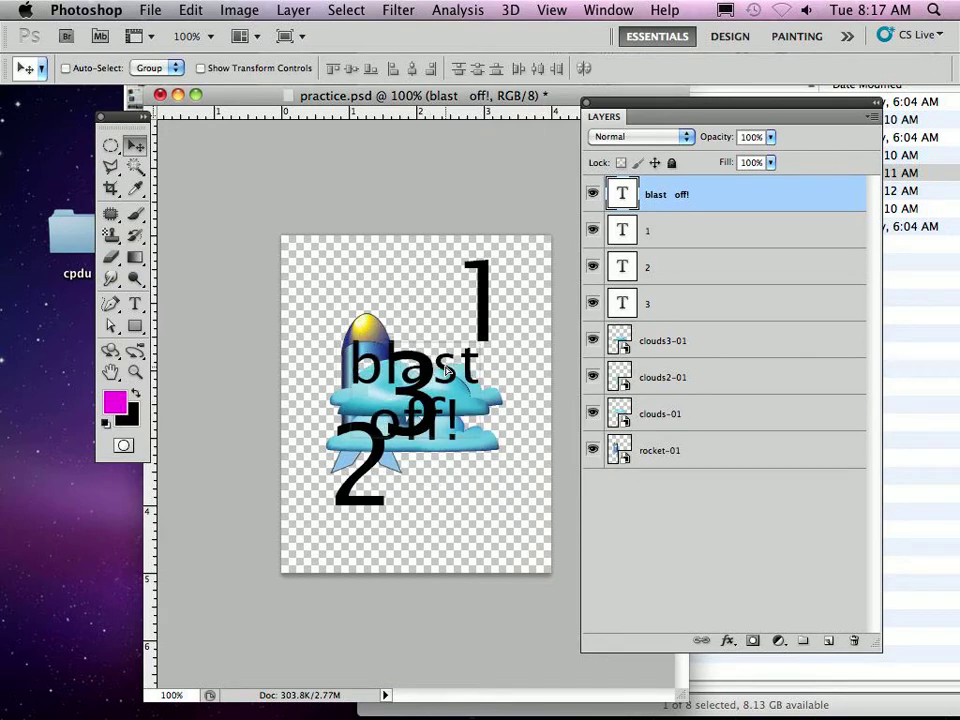
Step: Move the 2 and 1 text layers directly over the number 3 in the middle of the clouds
click(663, 308)
click(662, 269)
drag(370, 456, 419, 381)
click(652, 238)
drag(484, 306, 411, 393)
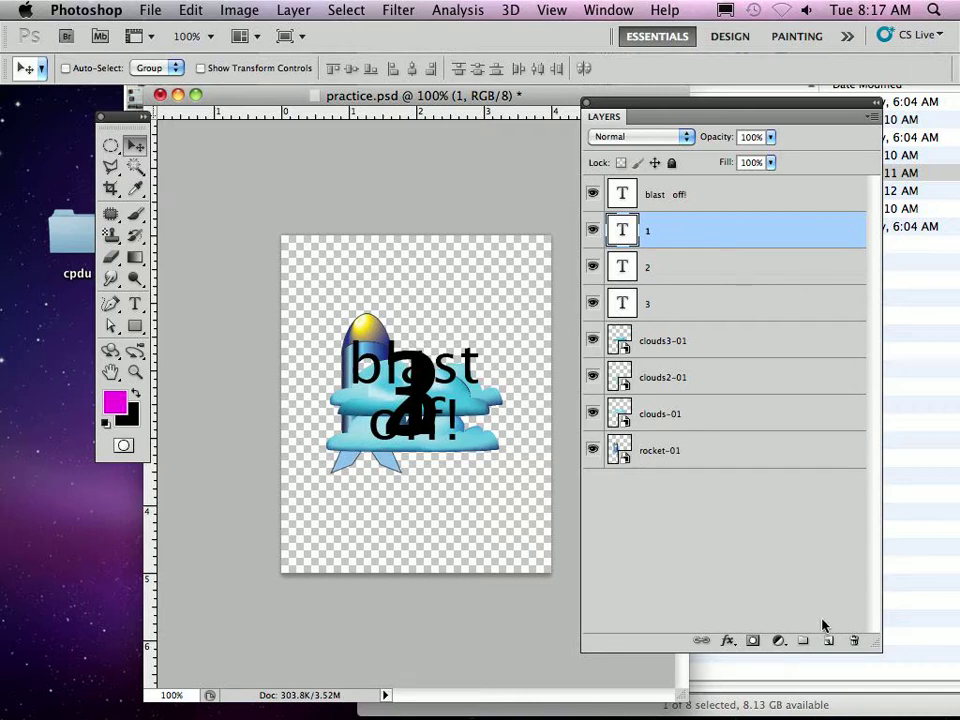
Step: Add a new layer beneath rocket-01 and fill it with the Foreground to Background gradient, magenta at the canvas bottom to black above
click(832, 641)
drag(690, 222, 684, 522)
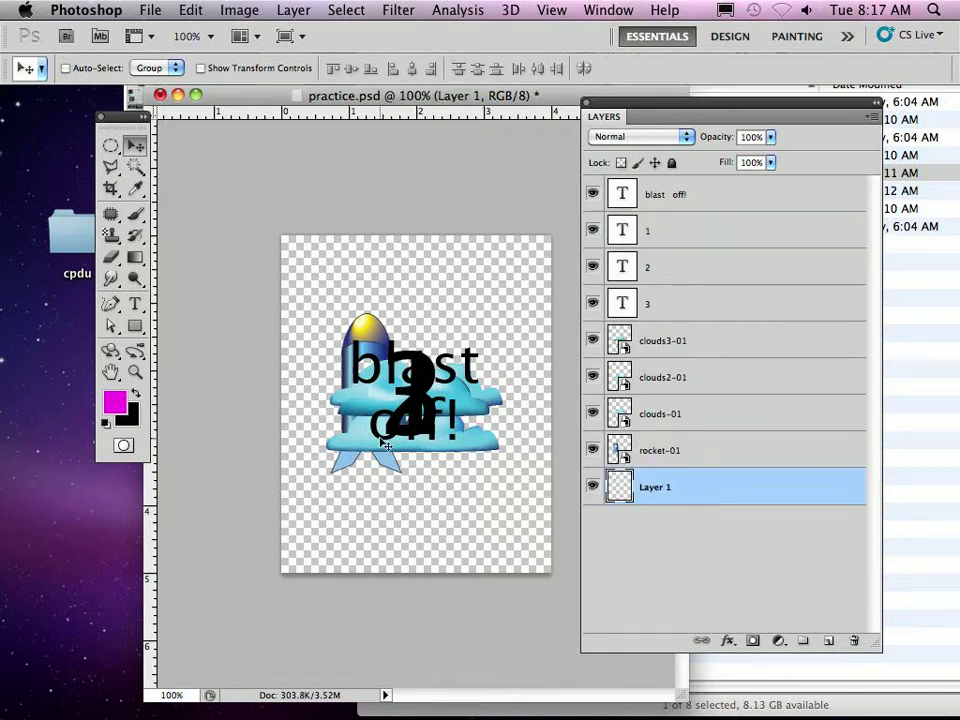
click(136, 259)
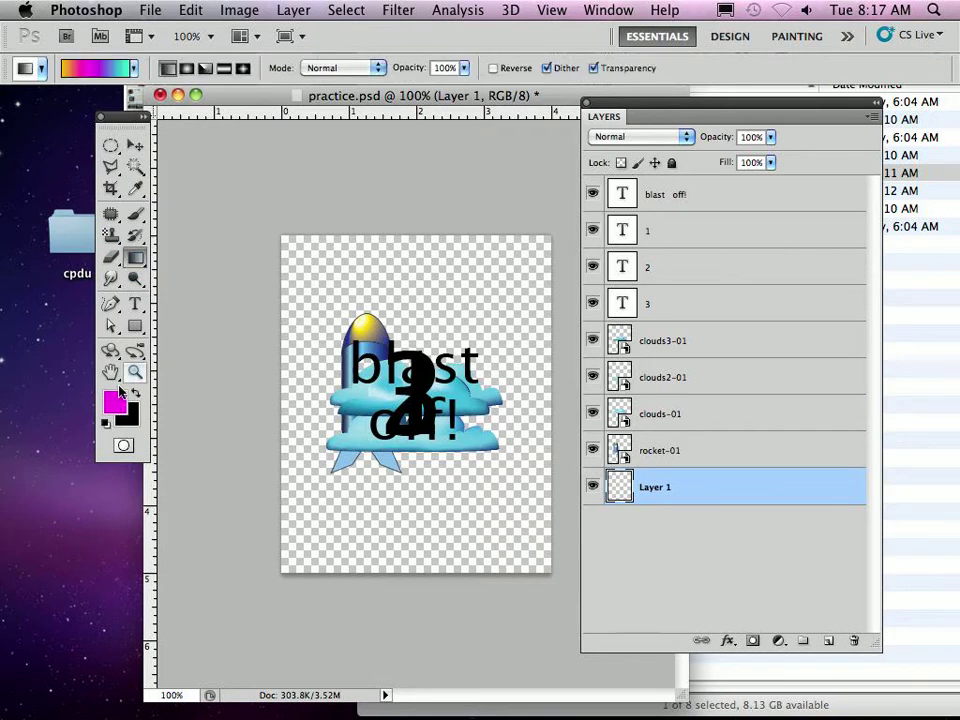
click(136, 69)
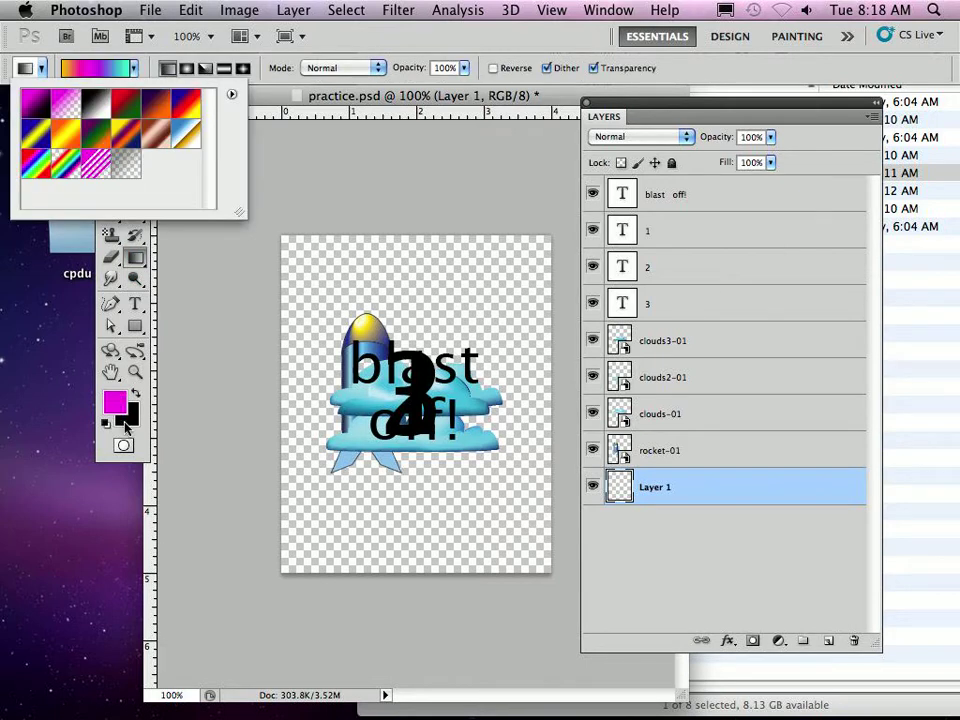
click(35, 104)
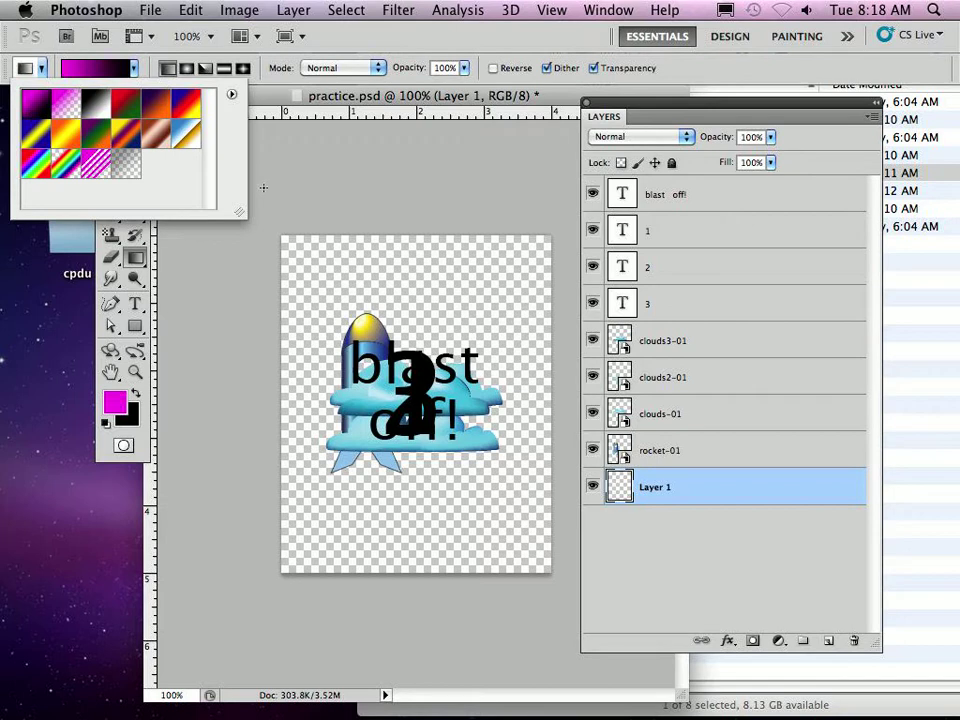
drag(408, 518, 411, 262)
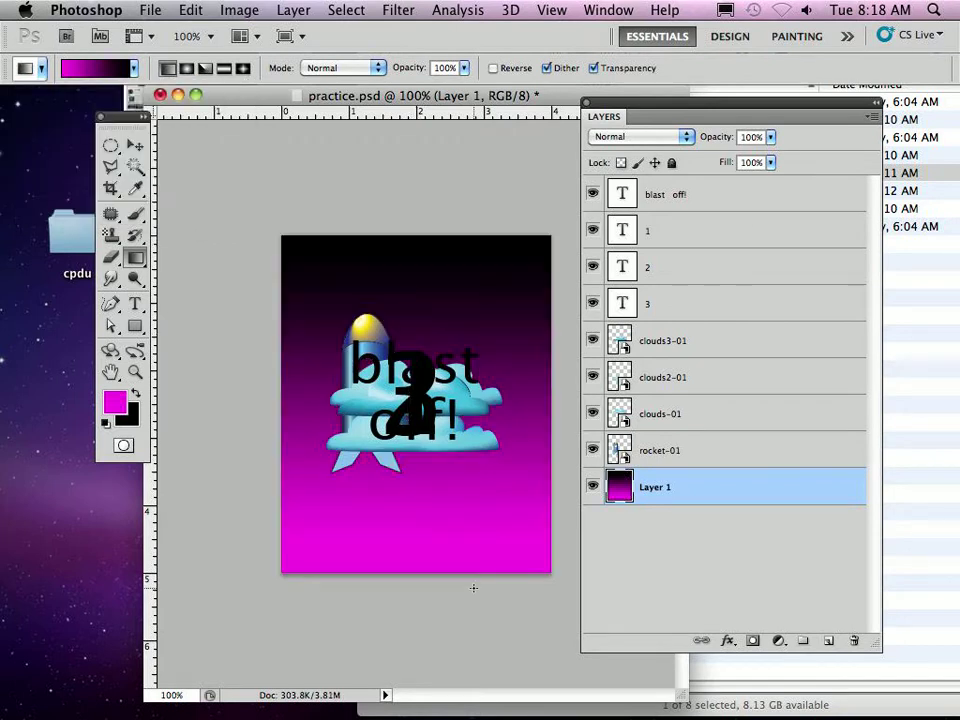
Step: Edit the gradient by adding a blue #132cec color stop at 59% between the magenta and black stops
click(106, 72)
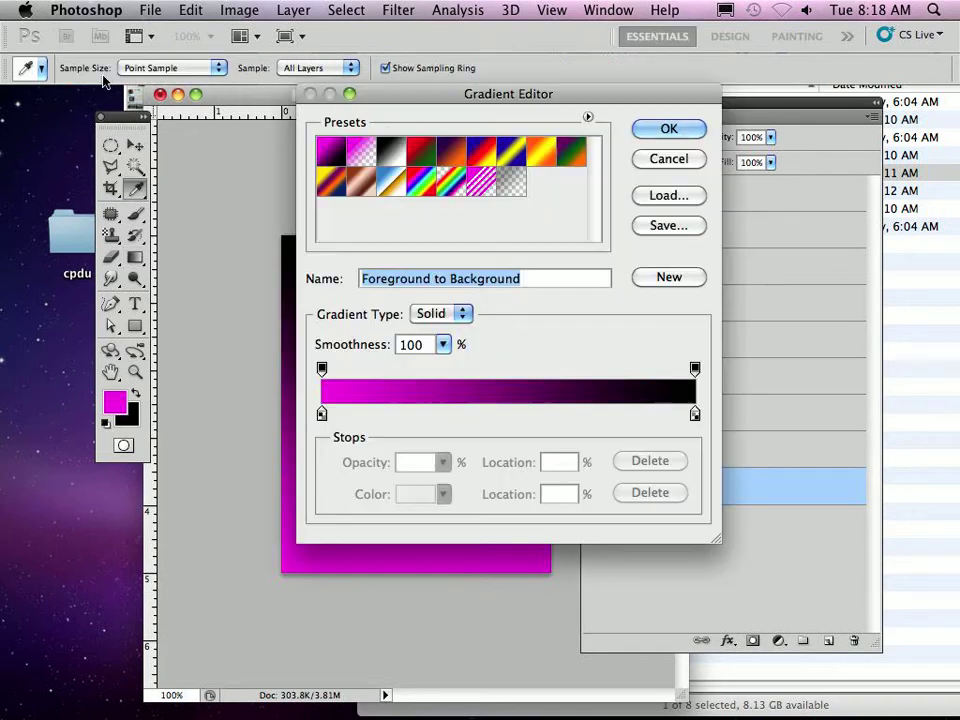
mouse_move(322, 413)
mouse_down()
mouse_move(384, 412)
mouse_move(322, 413)
mouse_up()
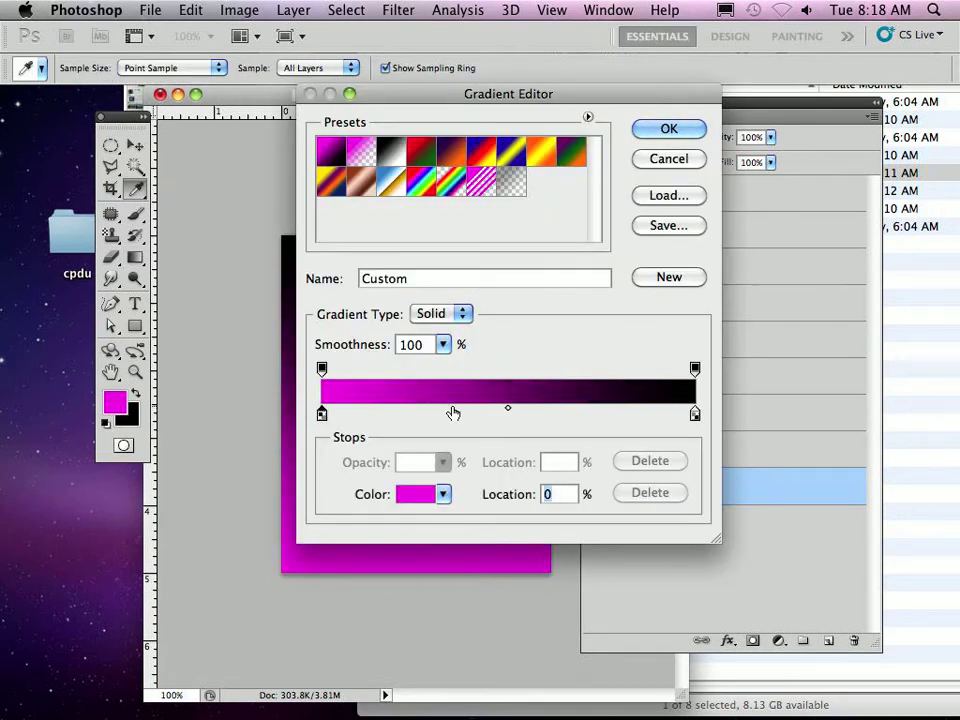
click(544, 414)
double_click(544, 414)
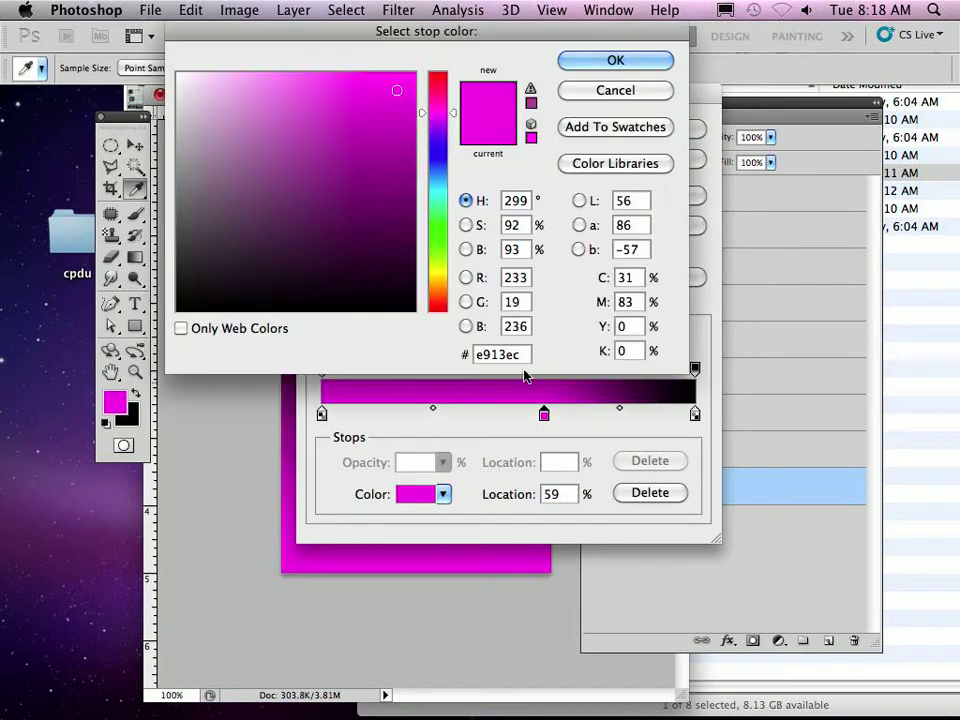
click(437, 153)
drag(437, 153, 443, 157)
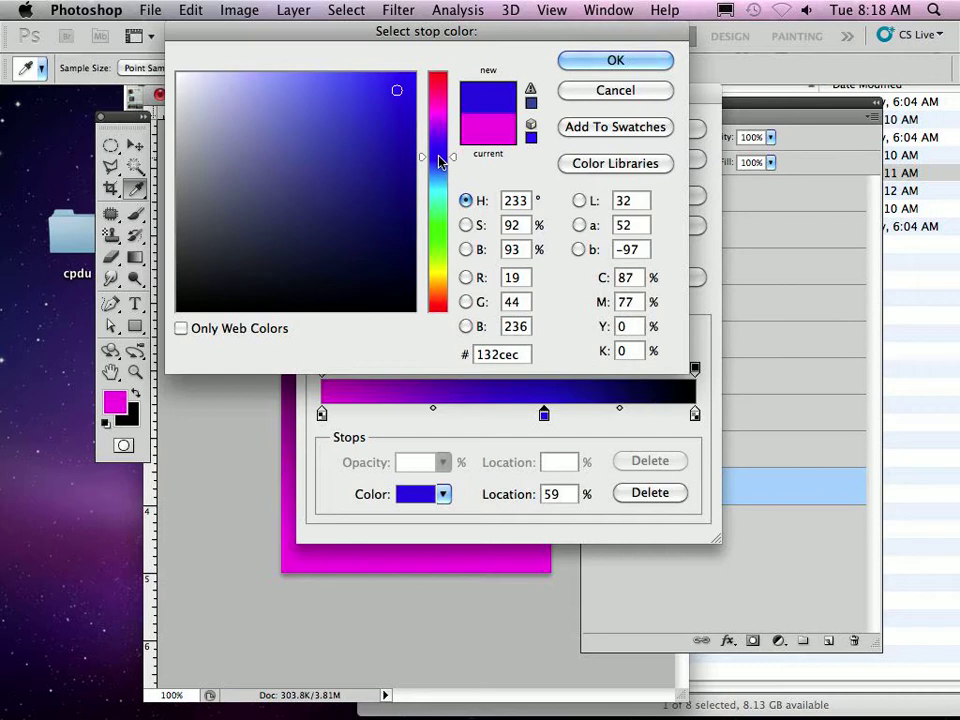
click(615, 60)
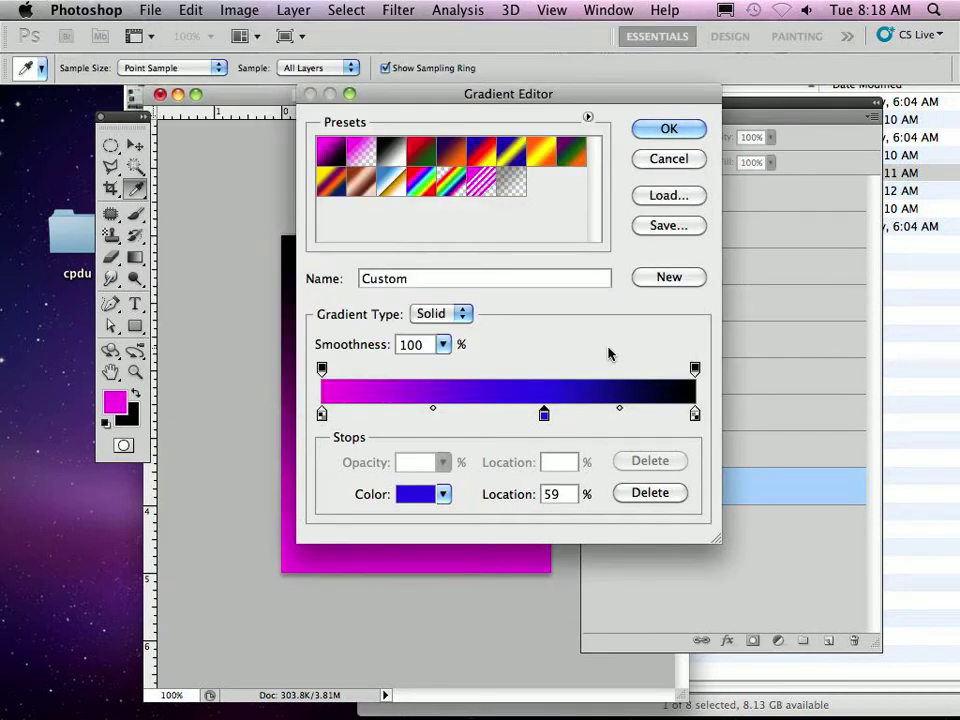
click(668, 128)
Step: Try the magenta, blue and black gradient on Layer 1 in vertical and diagonal directions
drag(403, 551, 403, 245)
mouse_move(419, 706)
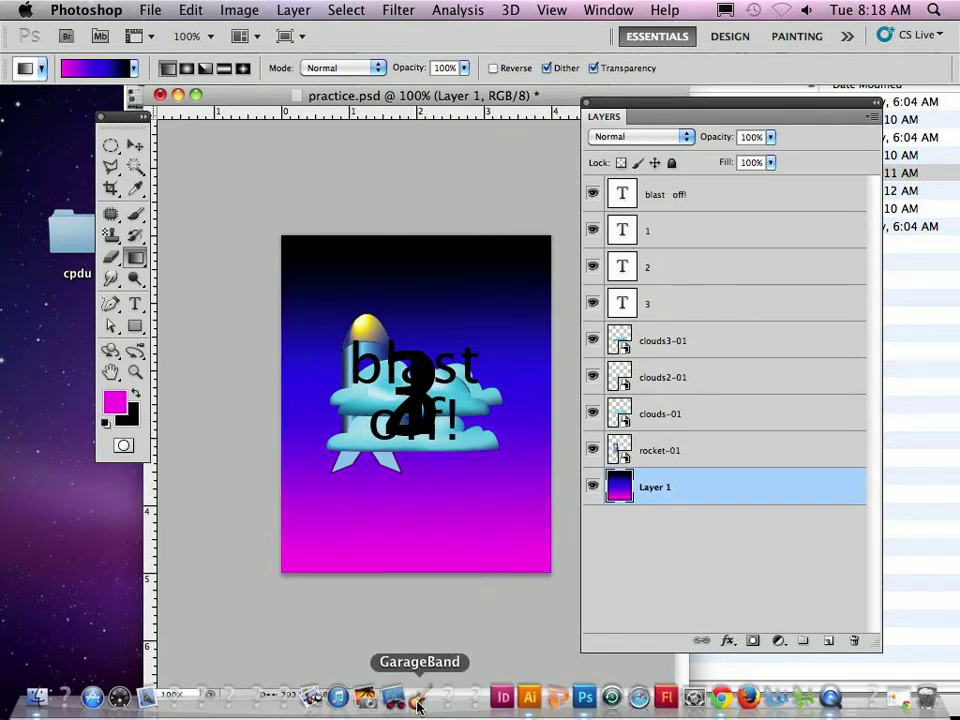
drag(487, 240, 313, 537)
drag(410, 345, 500, 513)
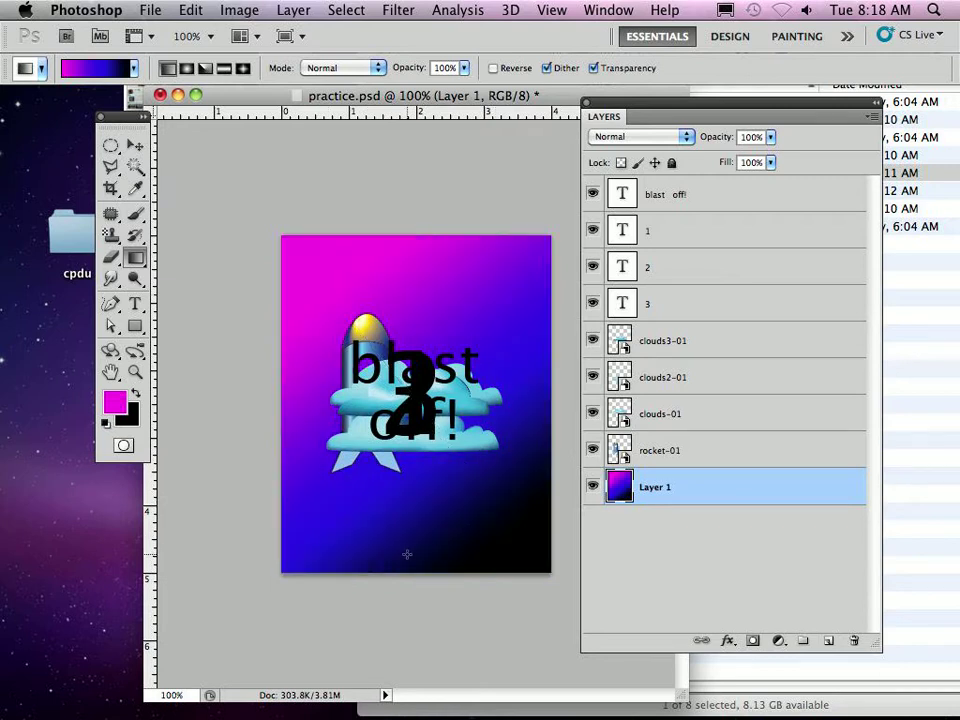
Step: Redraw the gradient vertically on Layer 1 with magenta at the canvas bottom and black above, and save practice.psd
drag(409, 557, 425, 196)
drag(415, 403, 422, 255)
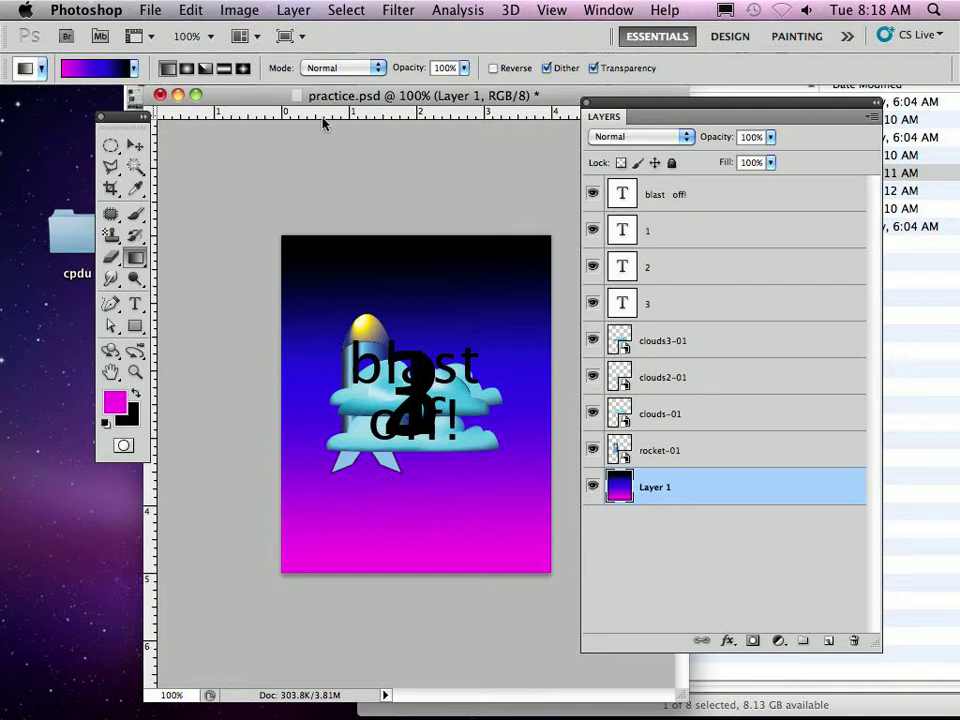
click(148, 11)
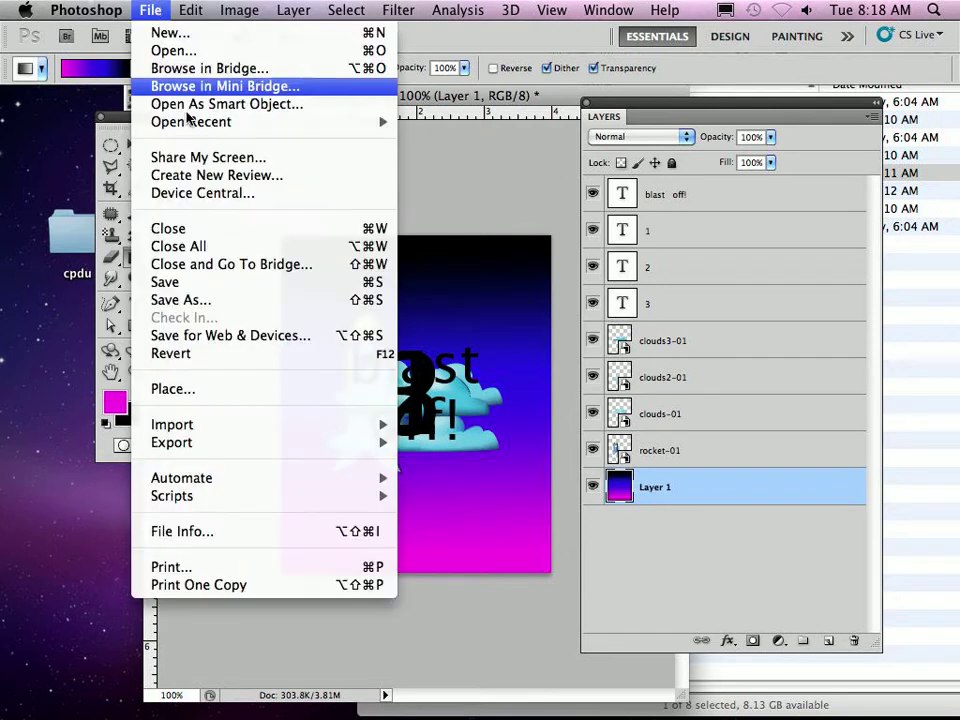
click(214, 283)
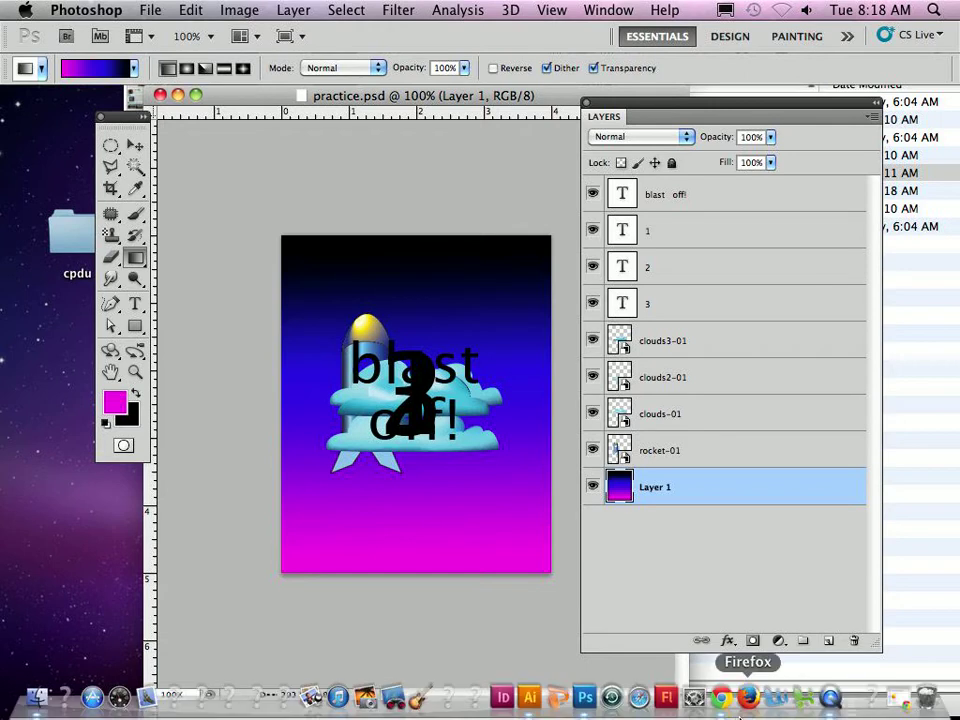